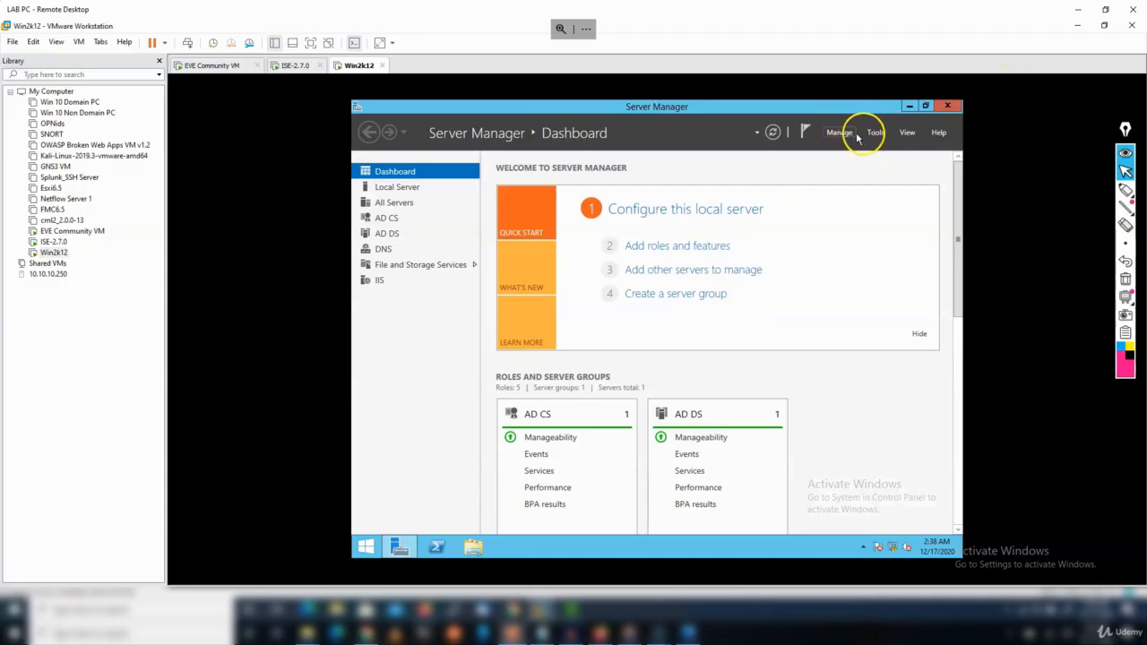
Step: Open Active Directory Users and Computers and display the Users container of the lab.local domain
click(874, 134)
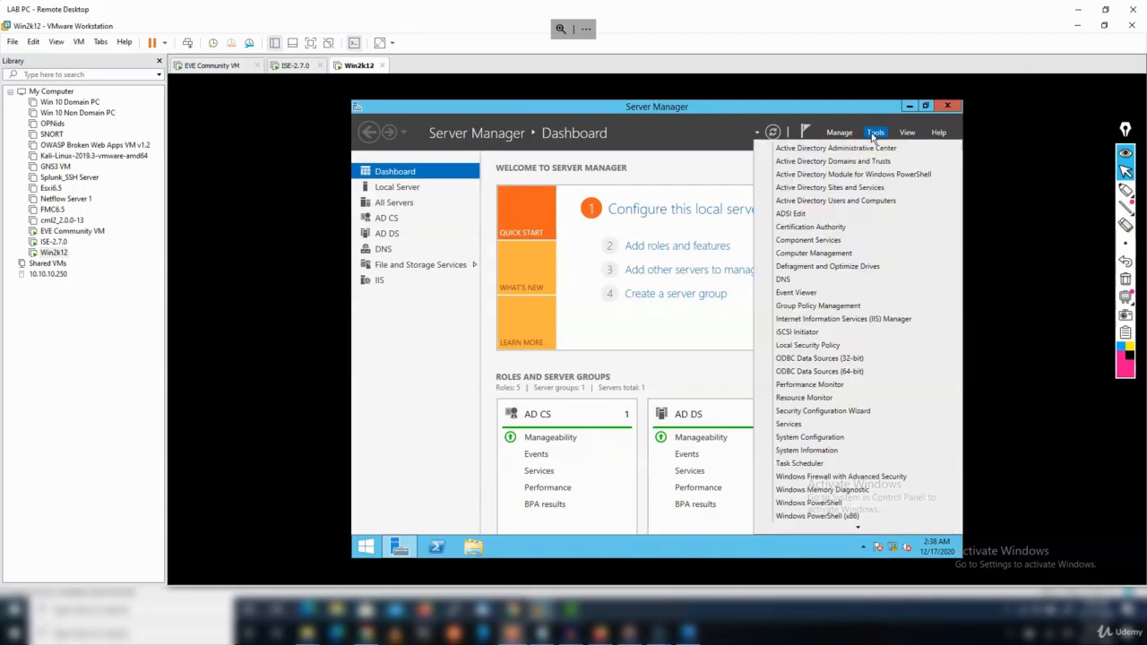
click(843, 200)
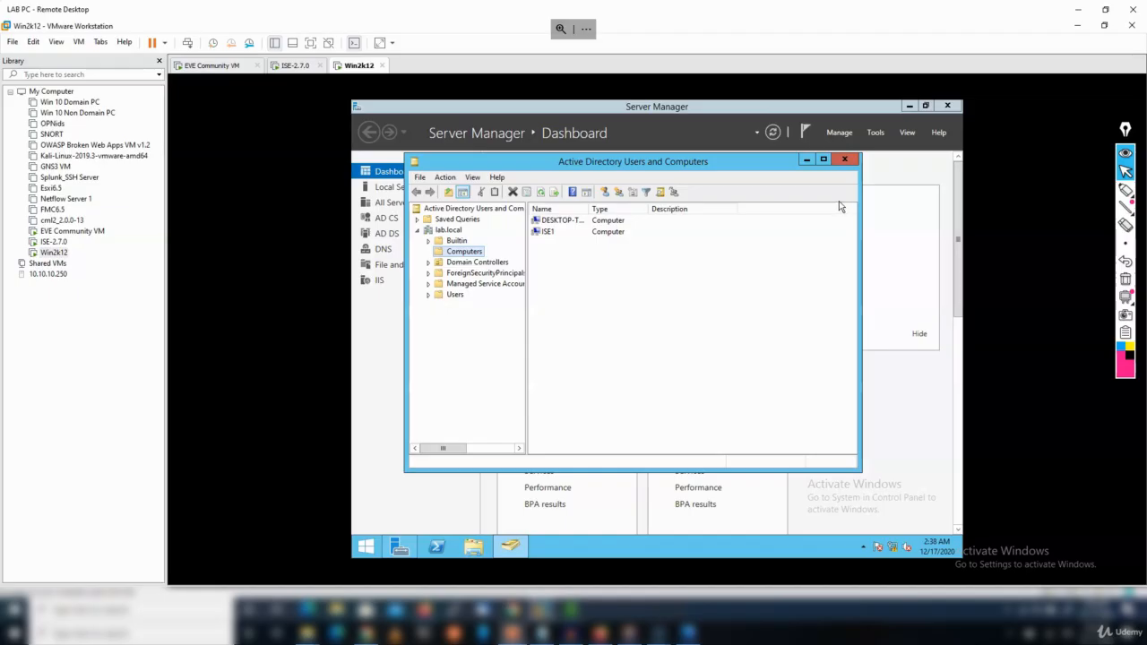
click(454, 295)
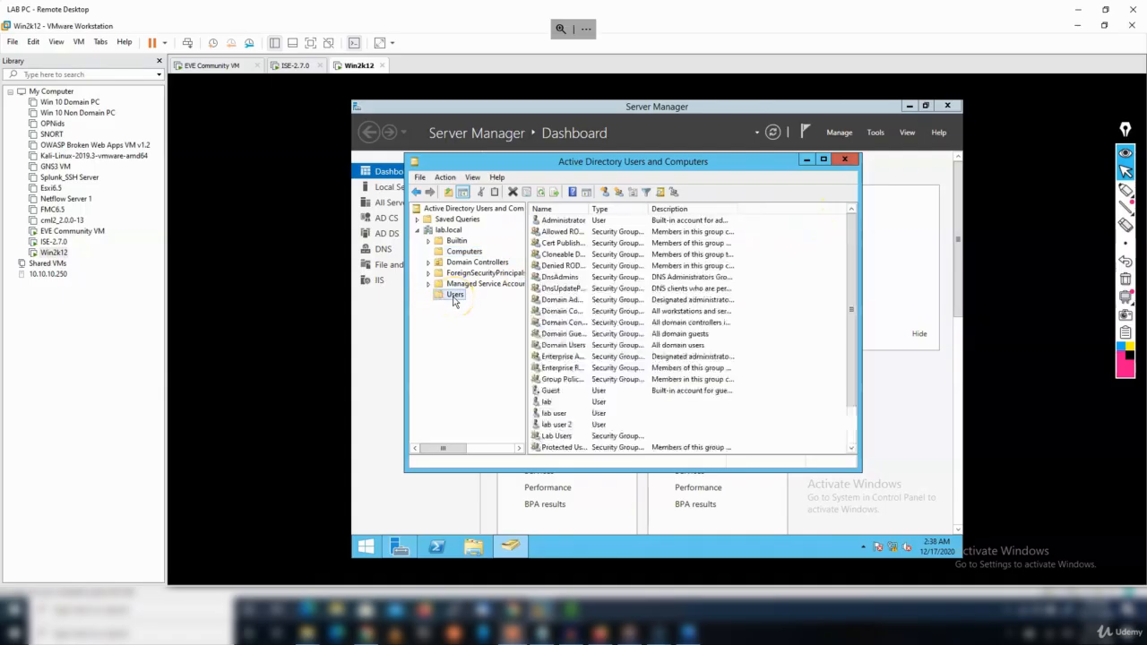
Step: Add the lab user account to the Domain Admins group and save its properties
click(553, 403)
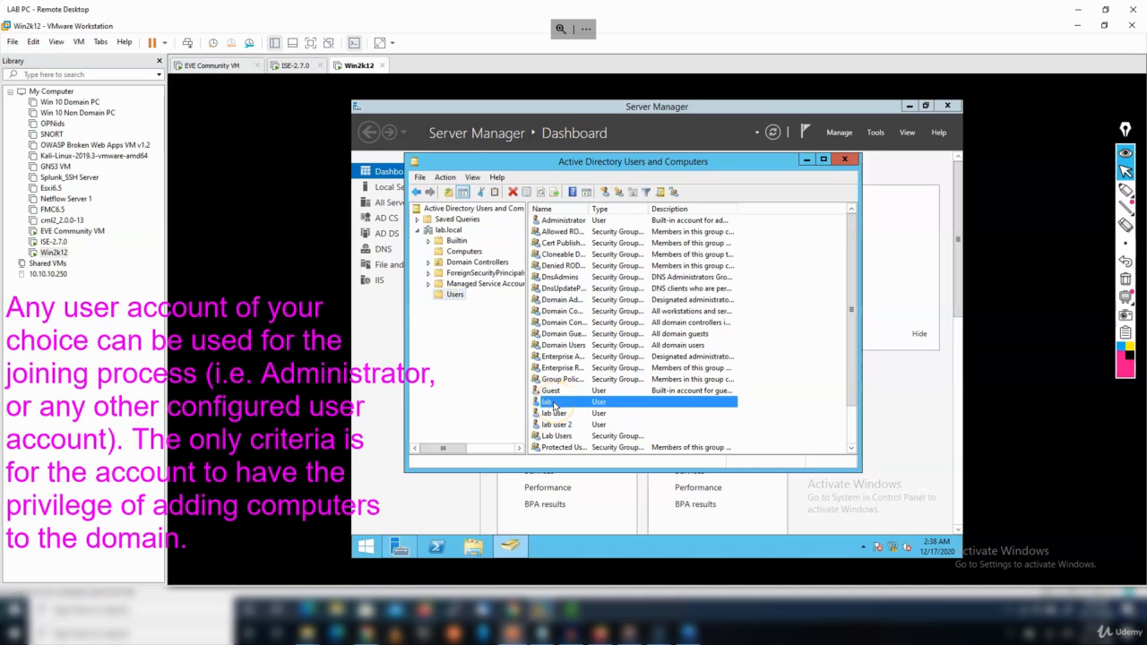
right_click(553, 404)
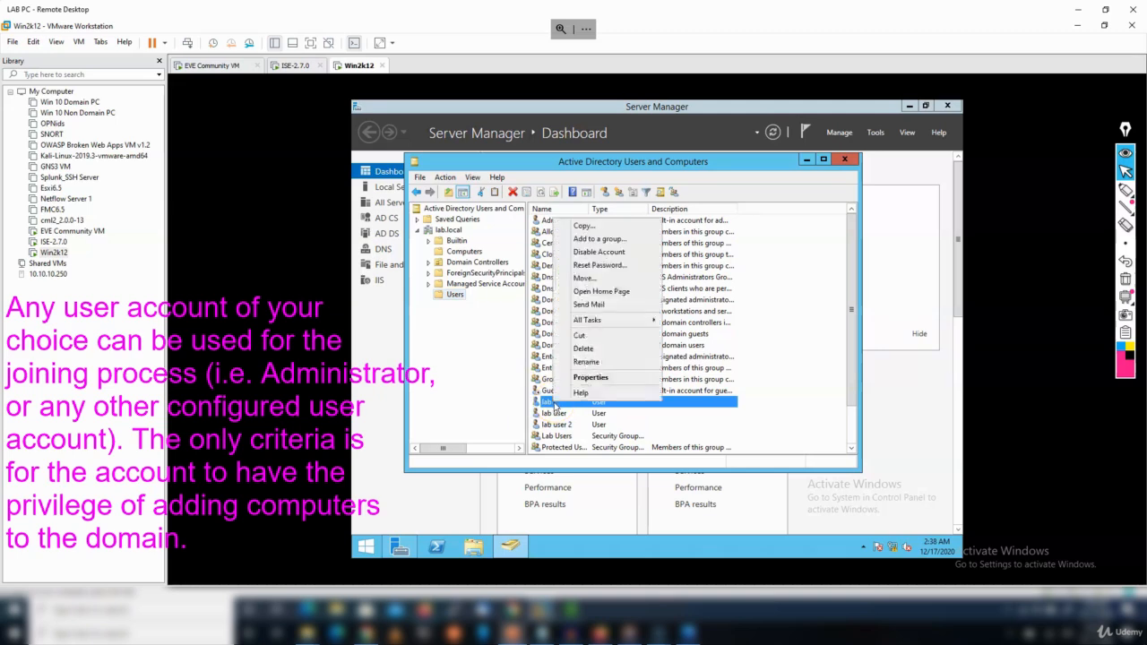
click(575, 383)
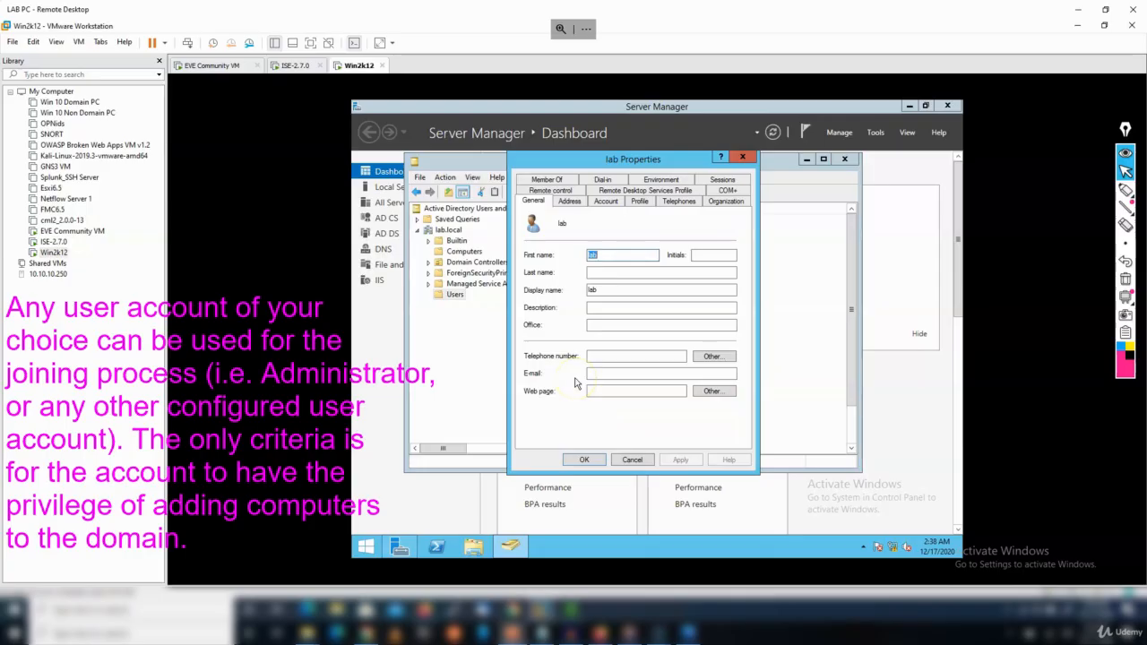
click(558, 180)
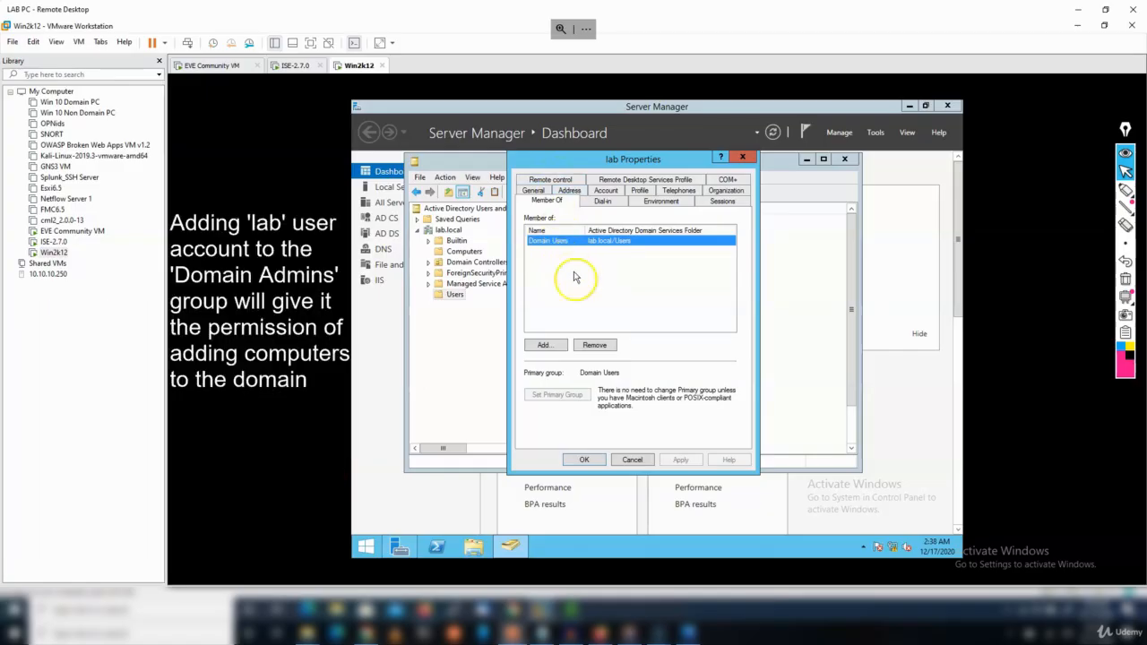
click(552, 347)
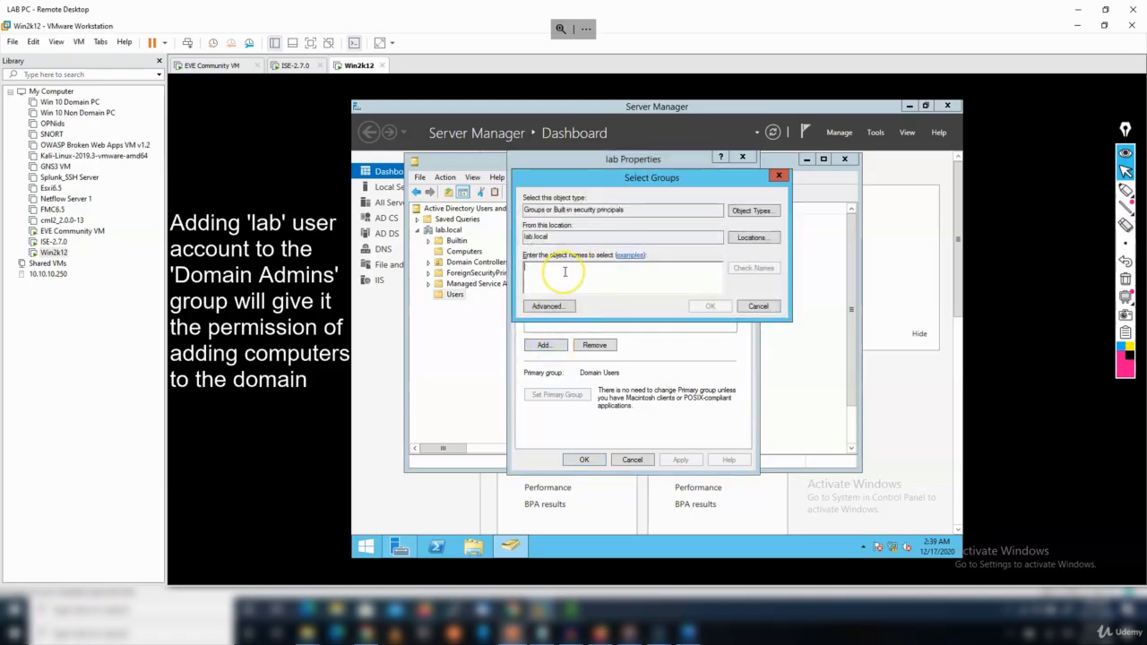
text(domain admin)
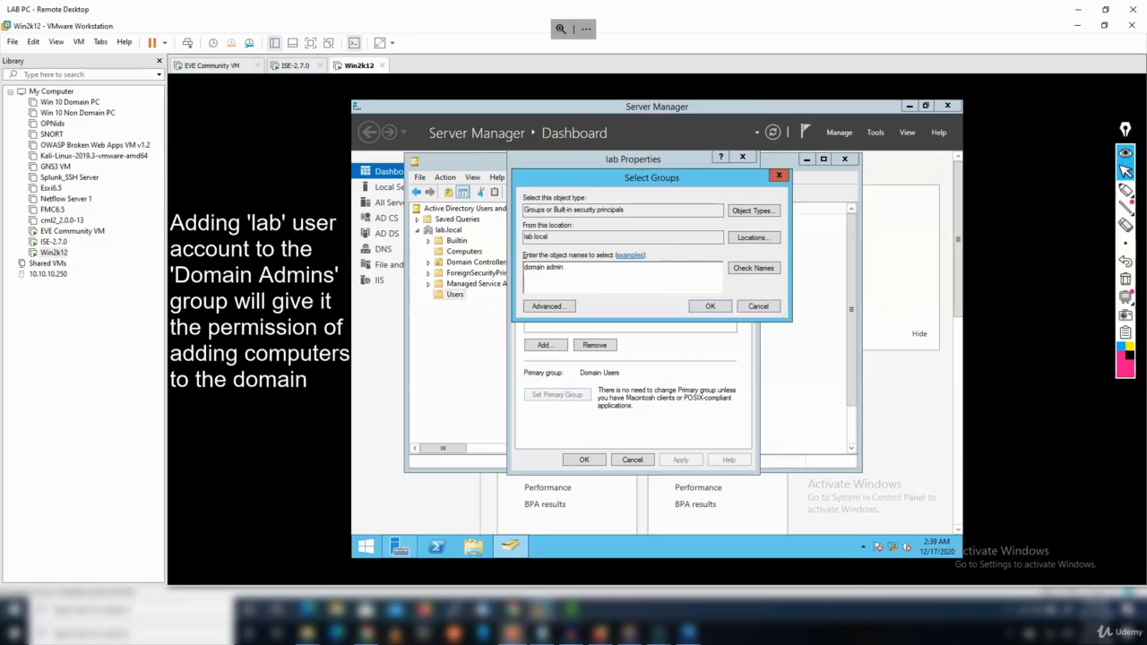
click(760, 273)
click(708, 306)
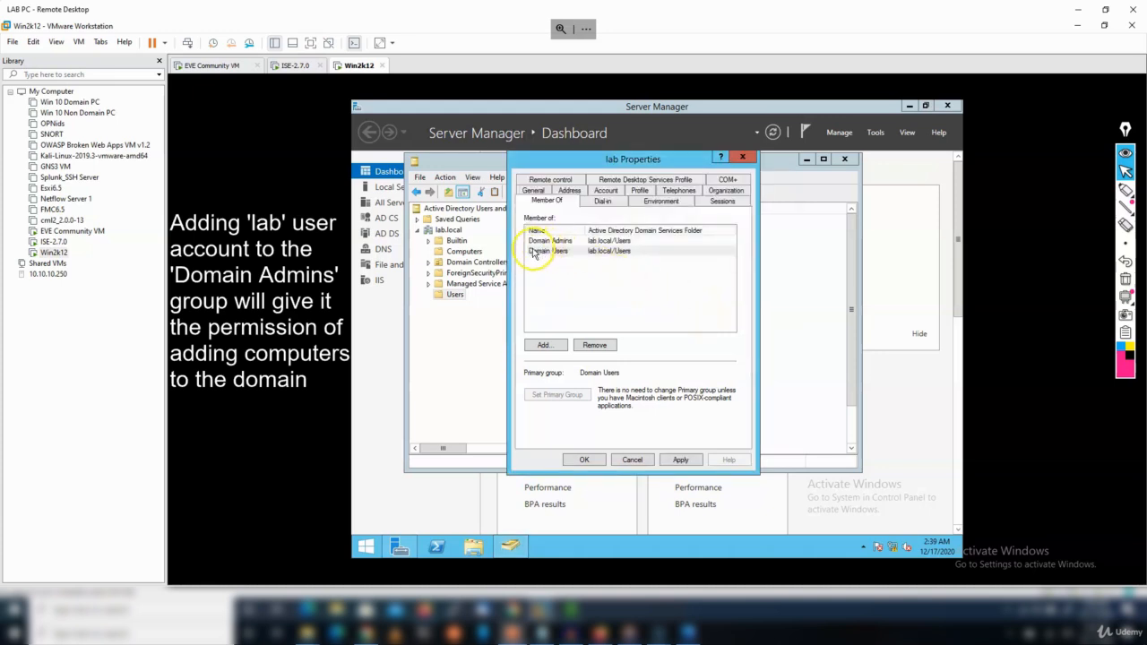
click(584, 461)
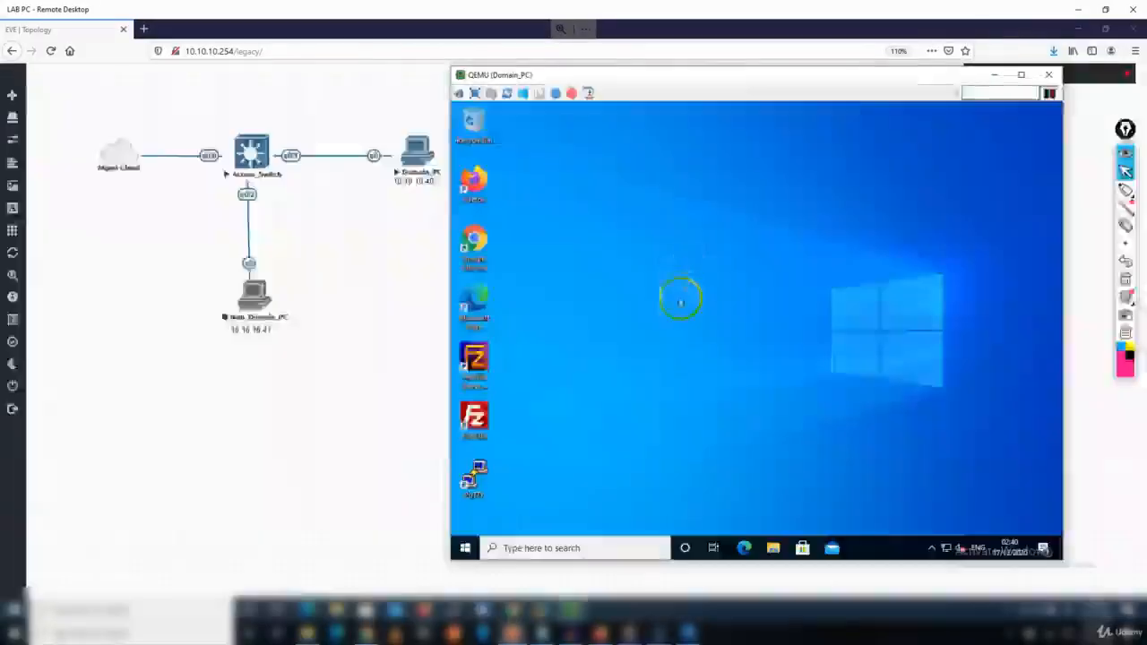
Step: Open Command Prompt on Domain_PC and run nslookup lab.local to test name resolution of the domain
click(585, 548)
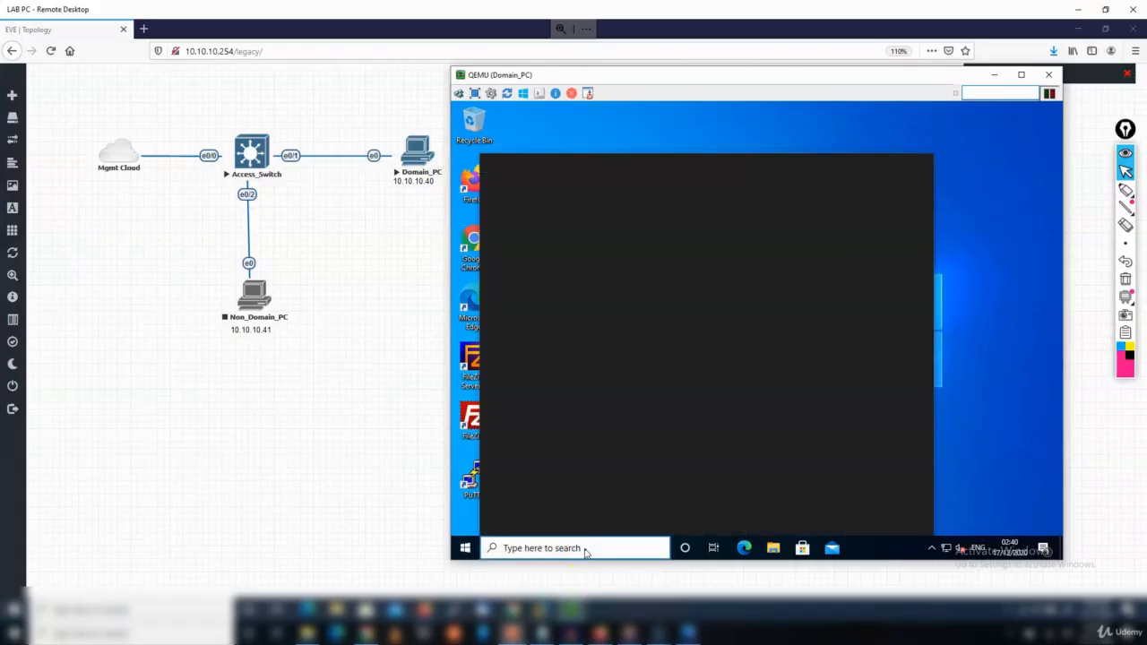
text(cmd)
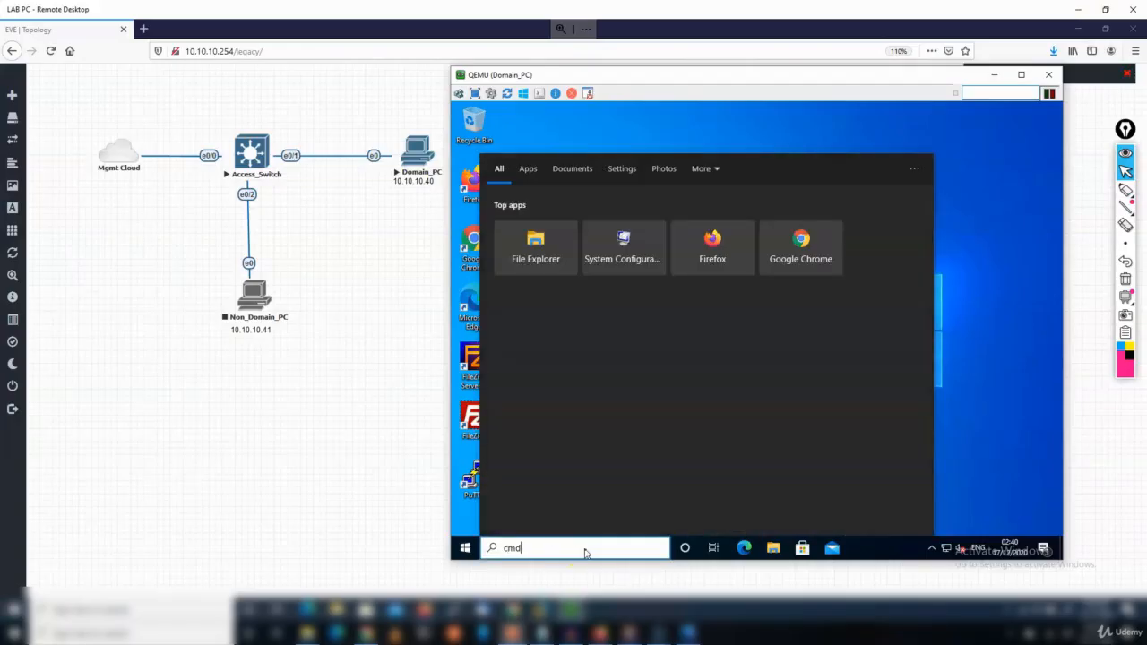
key(Return)
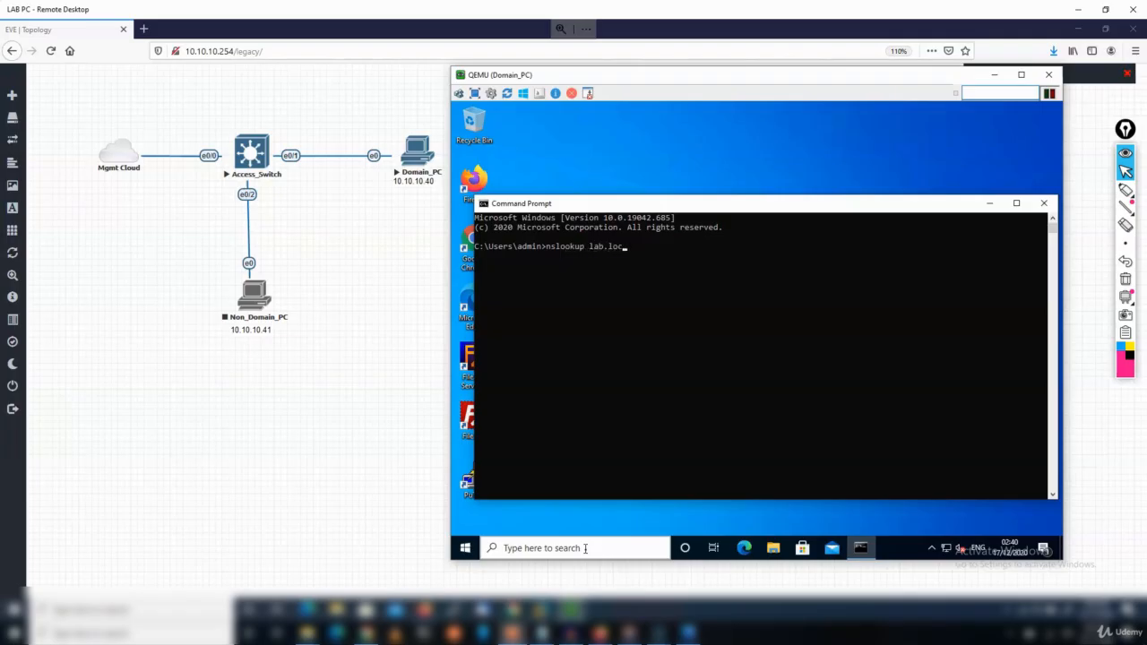
key(Return)
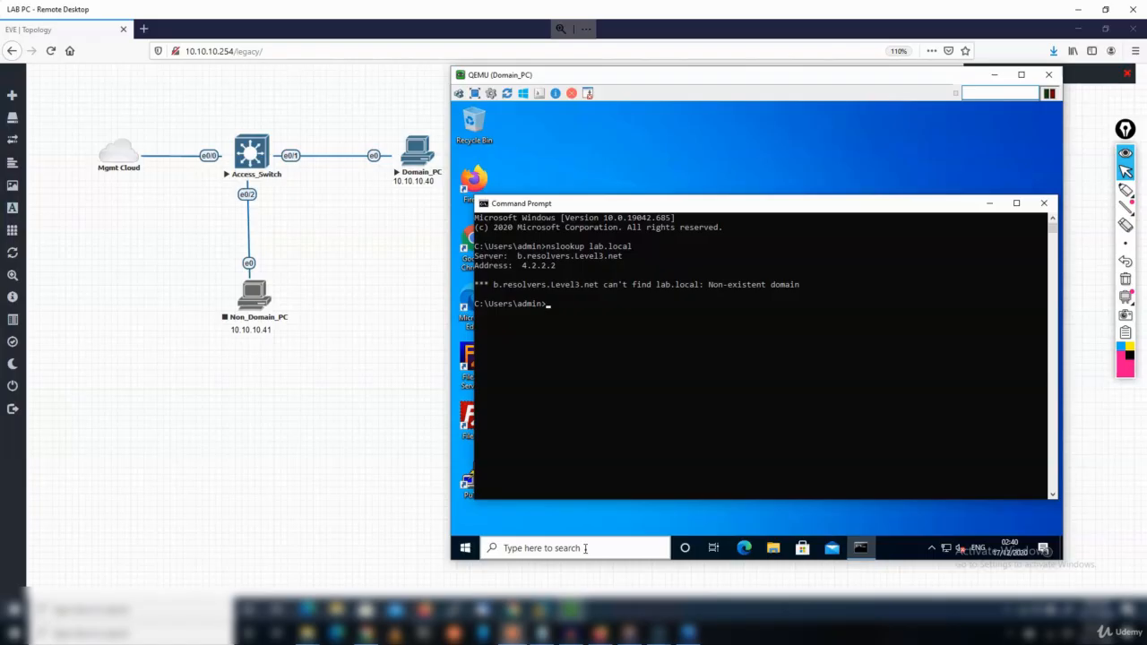
Step: Run ipconfig /all to examine the workstation's network configuration and DNS servers
key(Return)
key(Return)
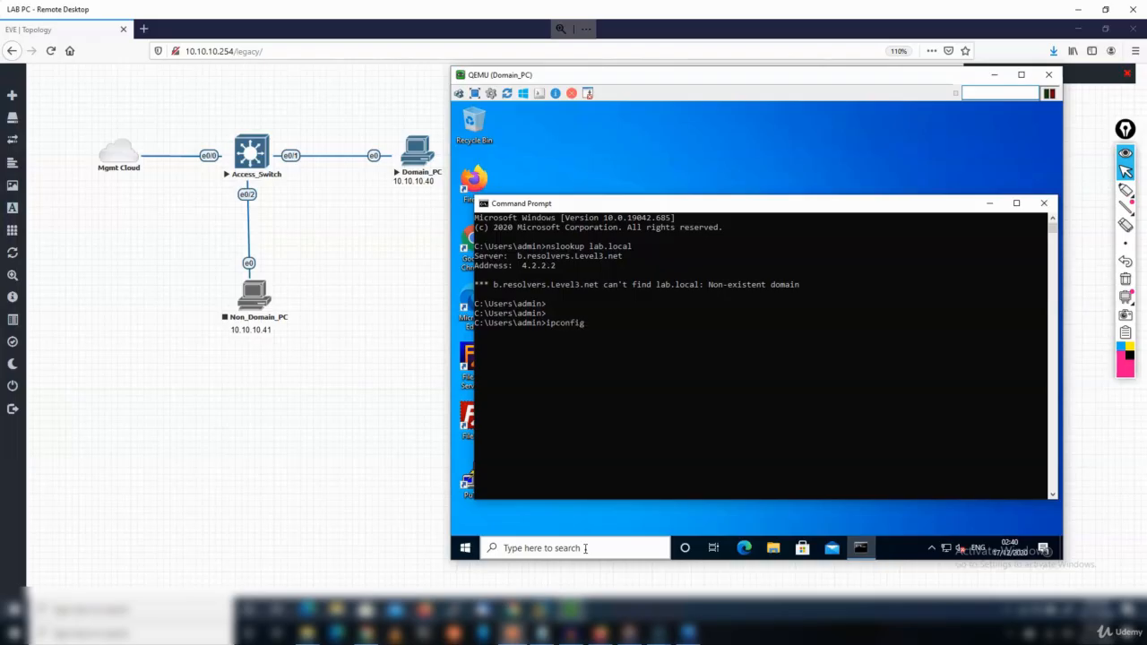
key(Return)
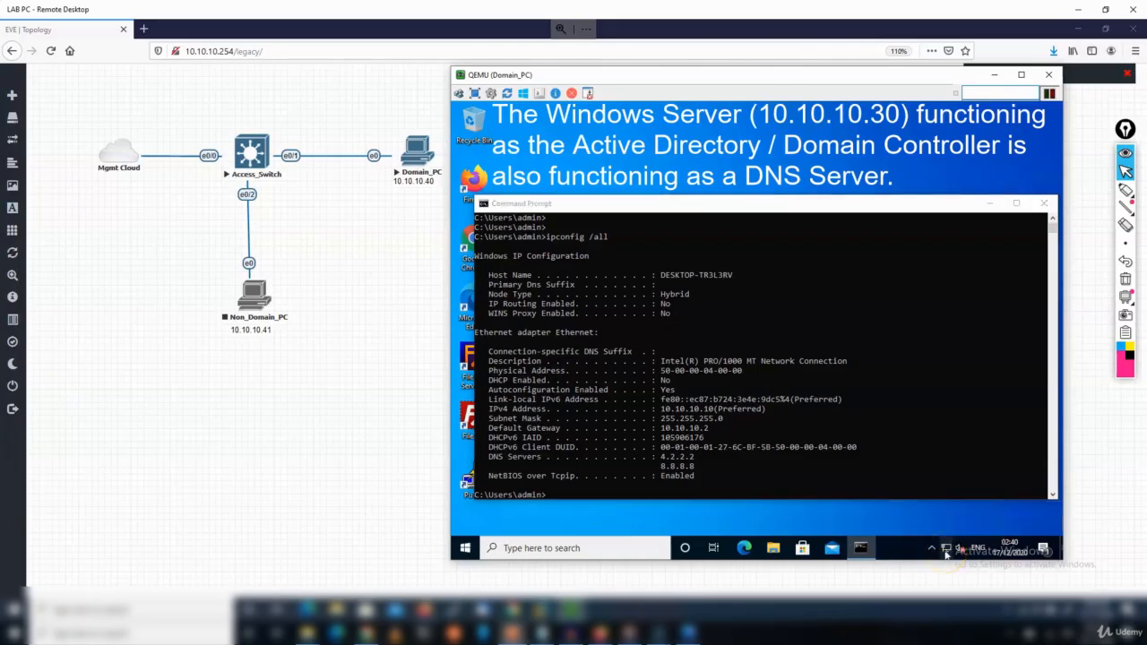
Step: Open the Ethernet adapter's properties from the network adapter options on Domain_PC
right_click(947, 553)
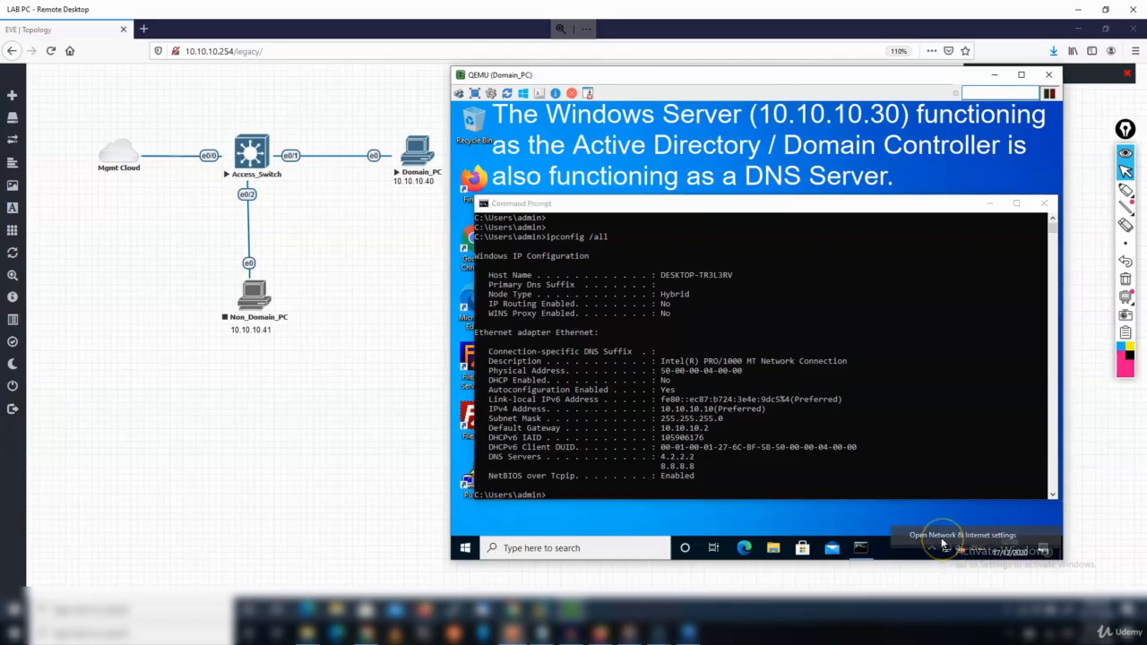
click(941, 536)
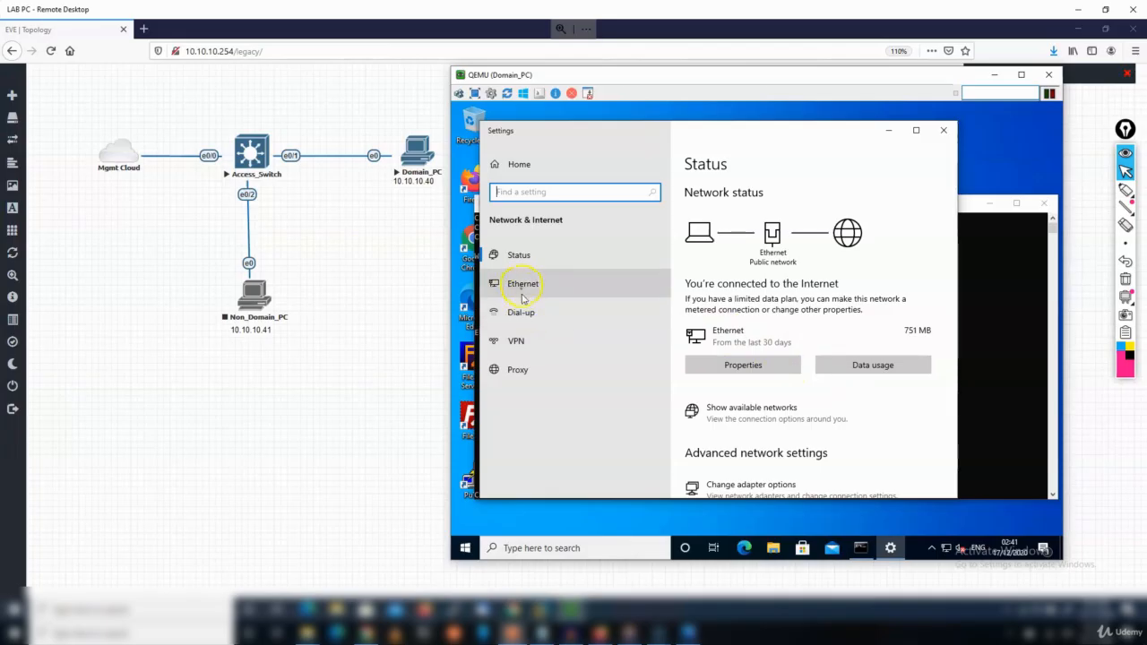
click(518, 281)
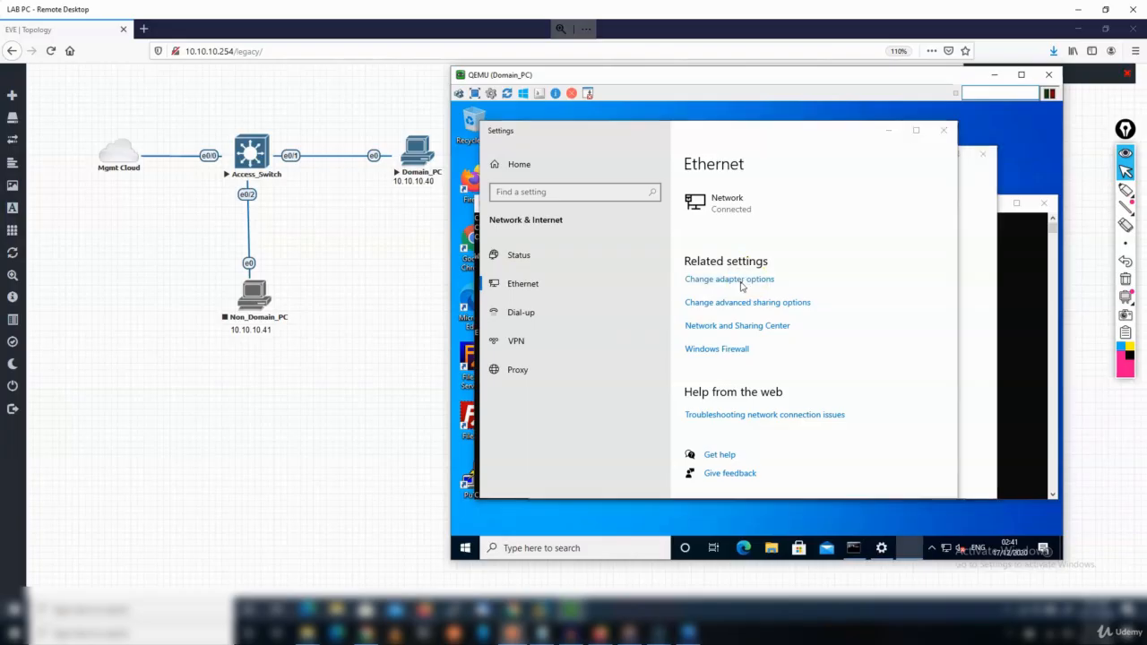
click(740, 281)
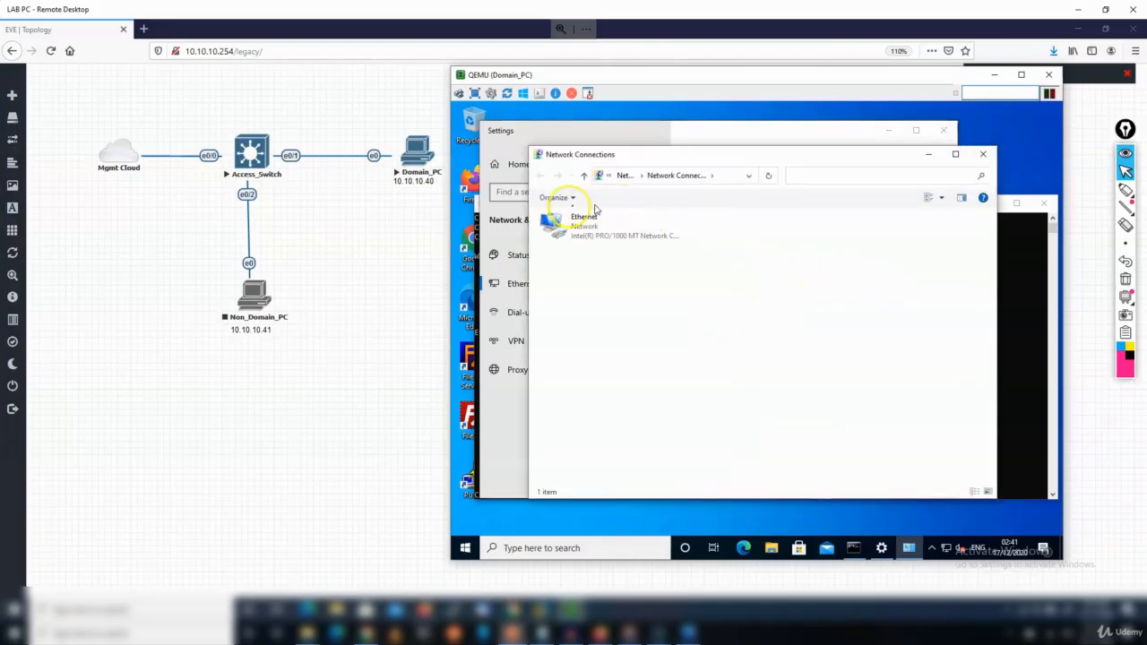
click(562, 231)
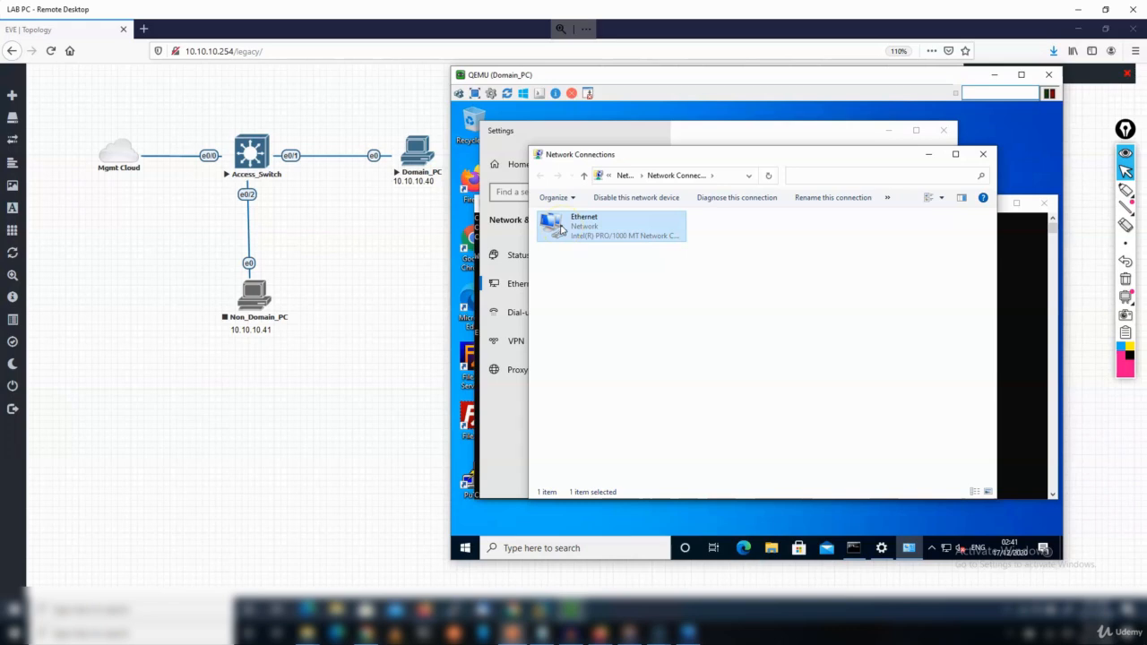
right_click(562, 230)
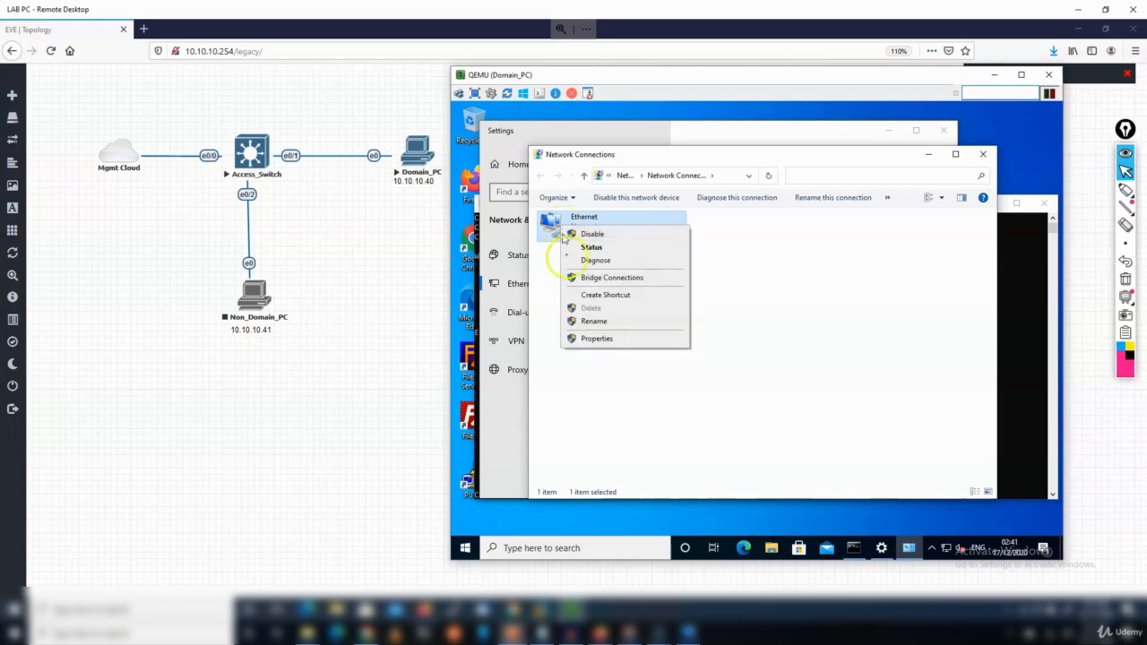
click(576, 340)
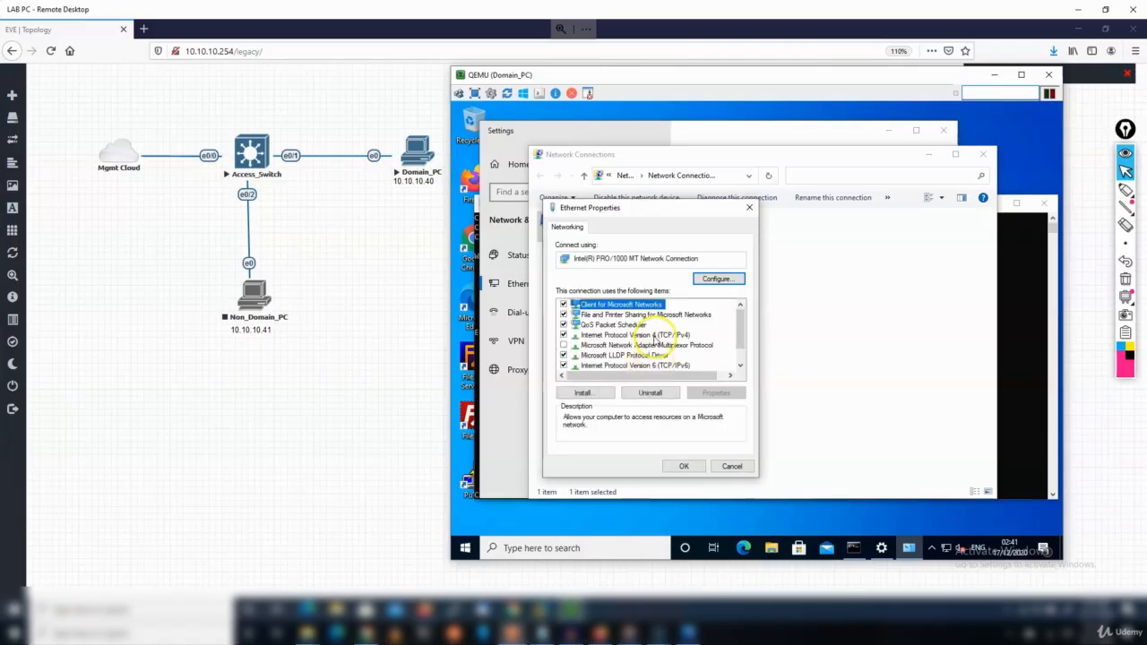
Step: Set the adapter's preferred IPv4 DNS server to 10.10.10.30, save it and close the network settings windows
double_click(655, 335)
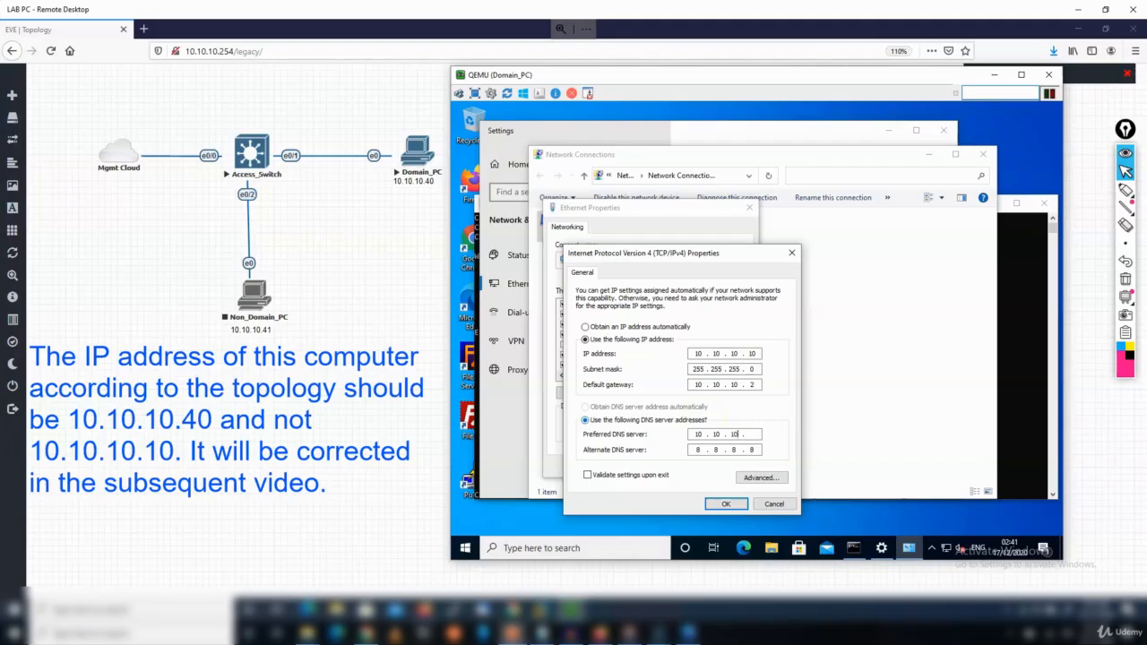
text(0)
click(724, 505)
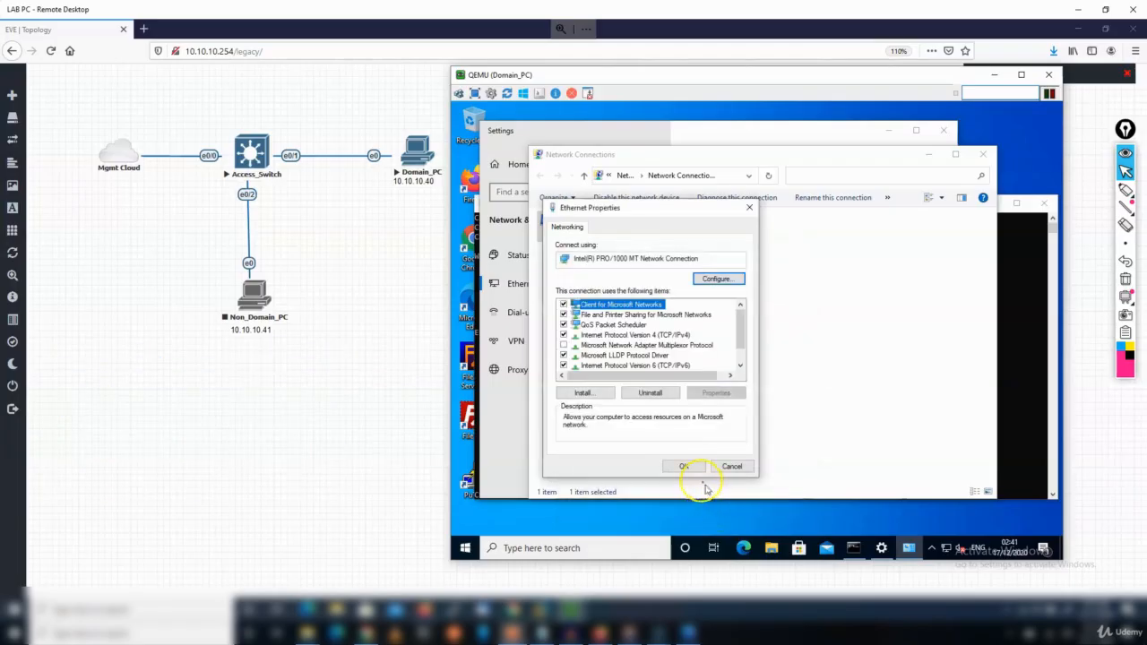
click(692, 473)
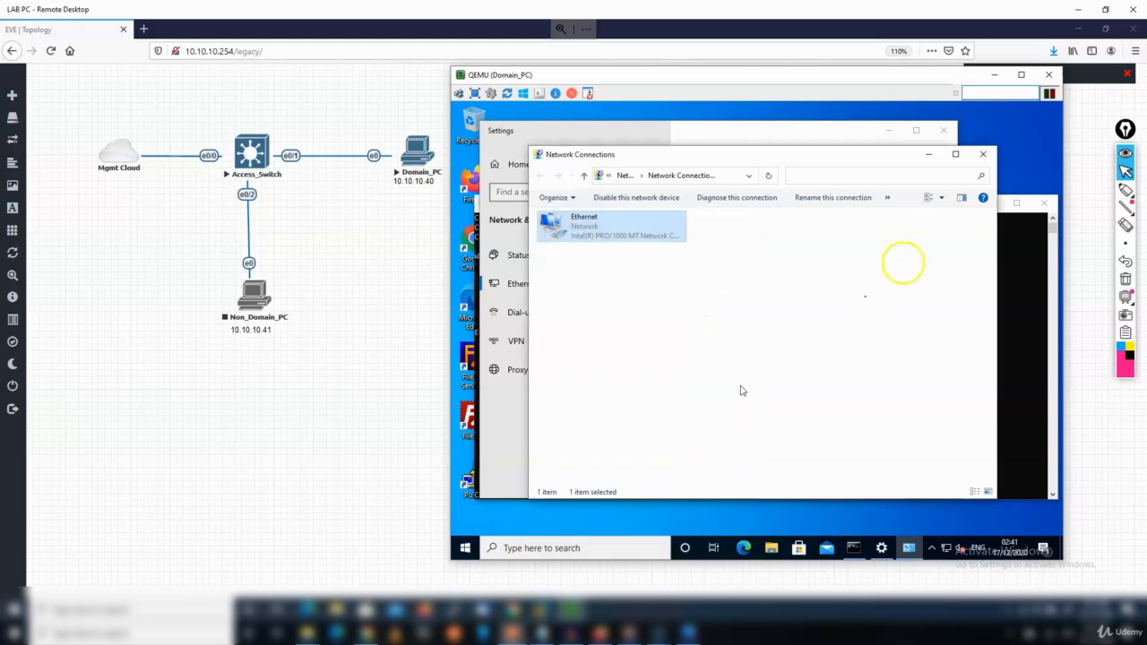
click(984, 153)
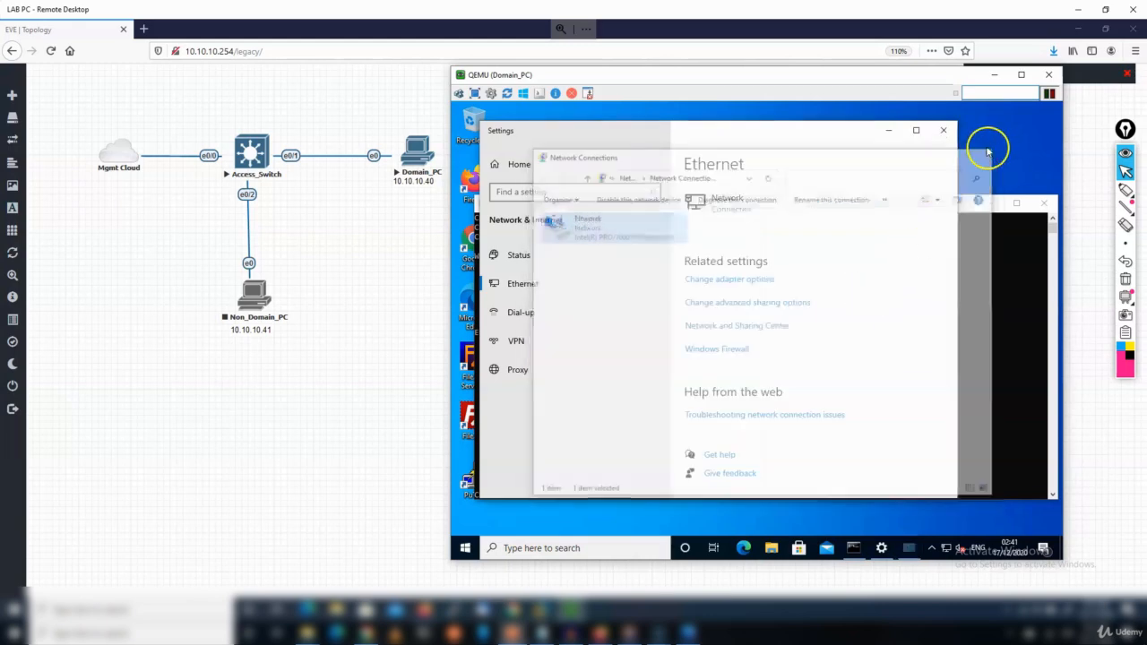
click(943, 130)
Step: Return to Command Prompt and rerun nslookup lab.local to check domain resolution with the new DNS server
click(892, 331)
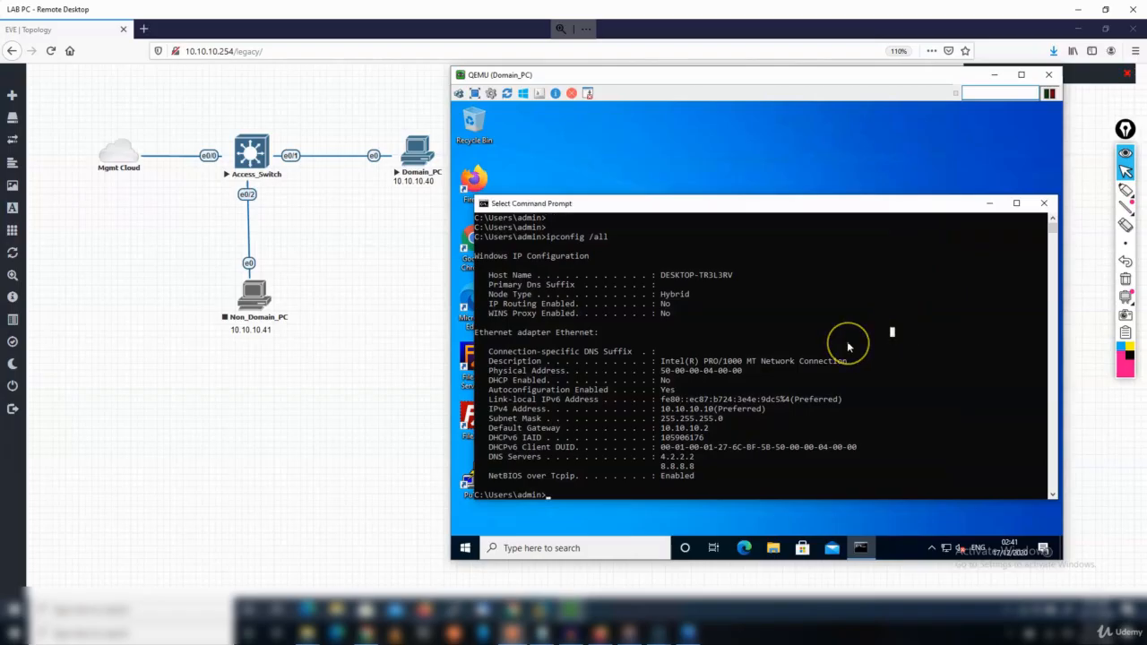
key(Escape)
key(Return)
key(Return)
key(Return)
key(Return)
key(Return)
key(Return)
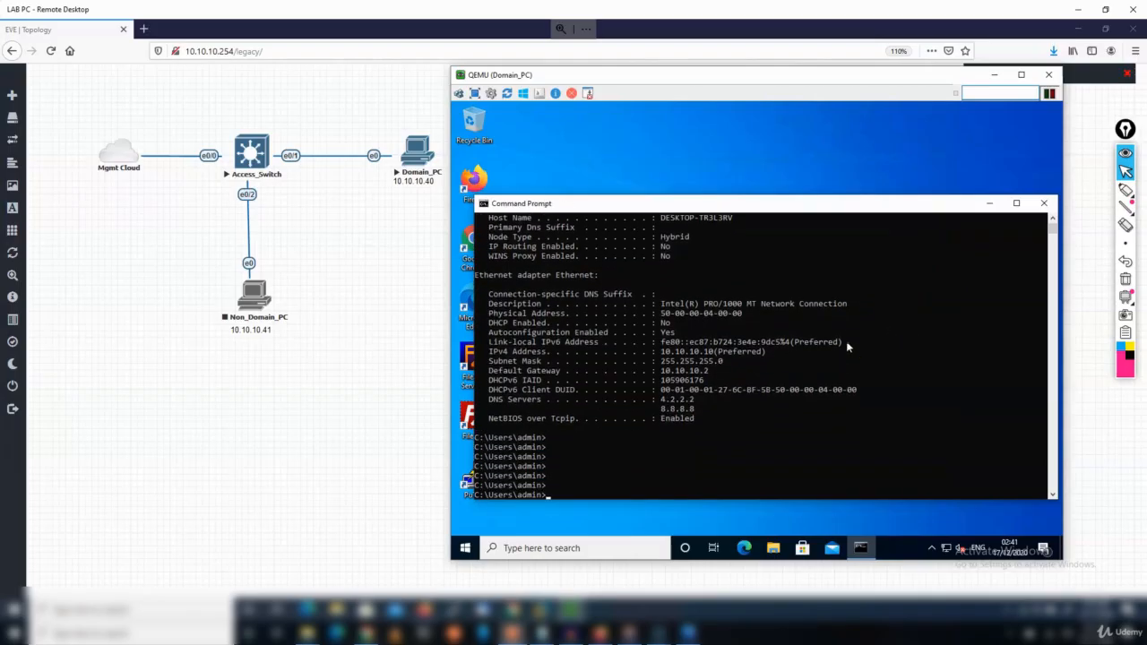
key(Up)
key(Up)
key(Return)
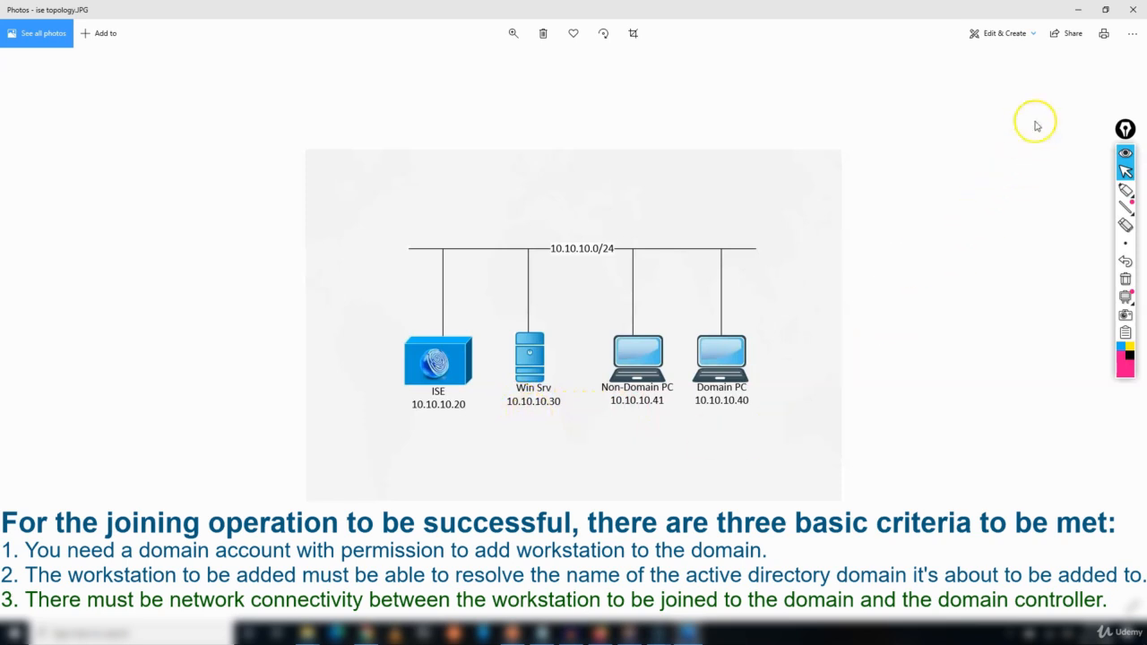
Step: Return to Domain_PC and open its computer name and domain change settings from the advanced system settings
click(1078, 10)
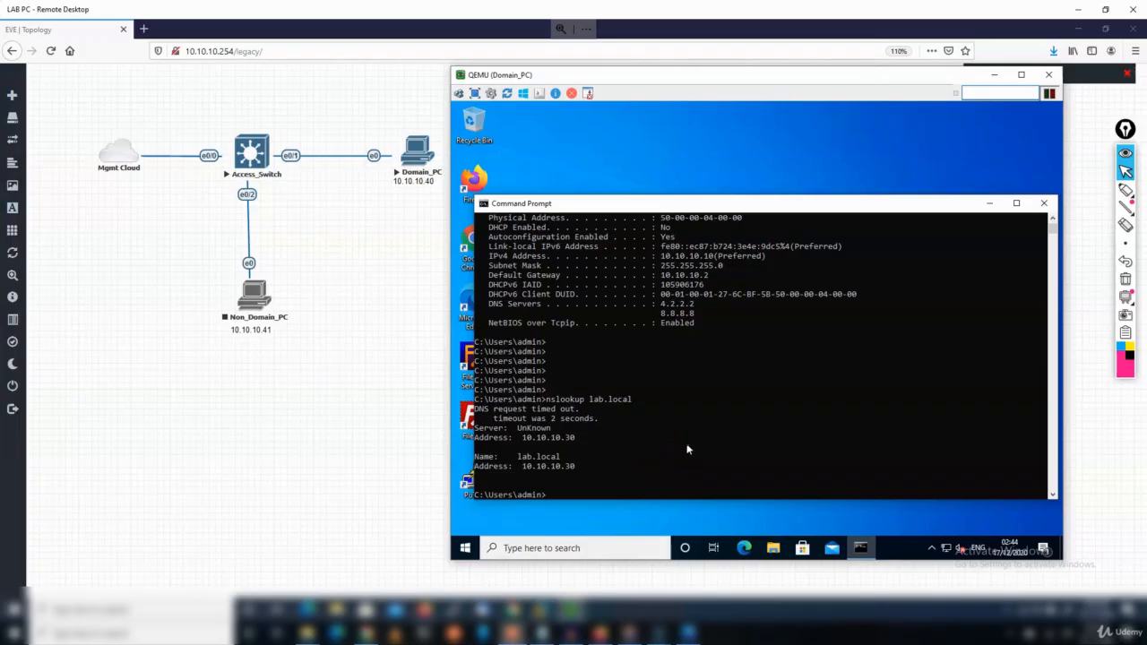
click(586, 547)
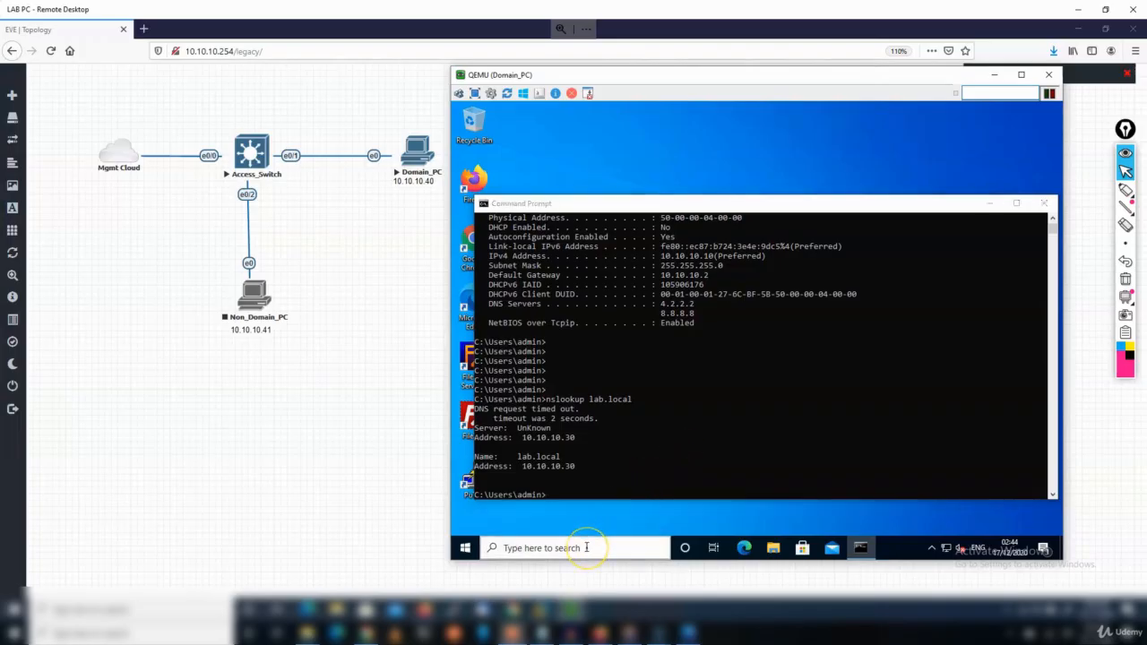
text(a)
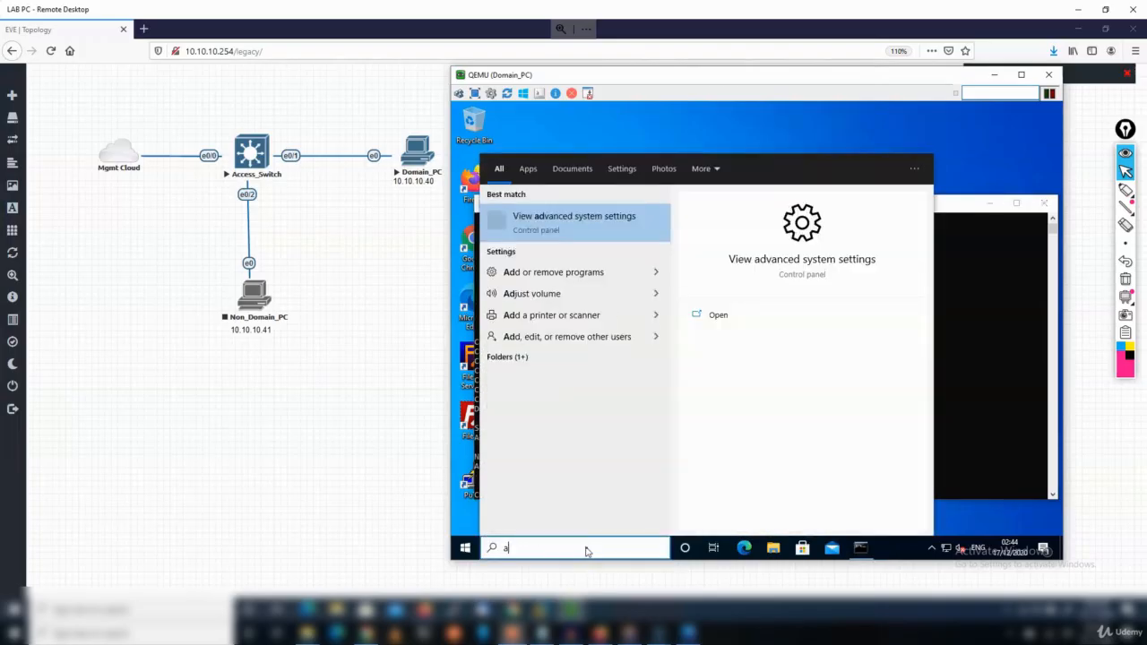
text(dvance)
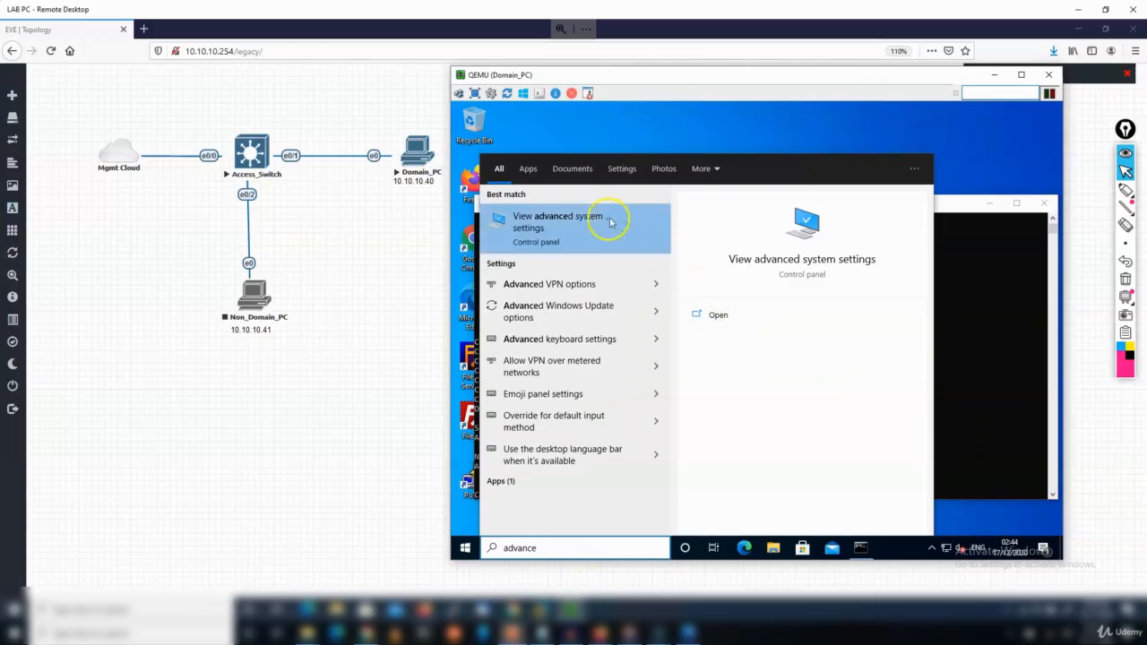
click(563, 232)
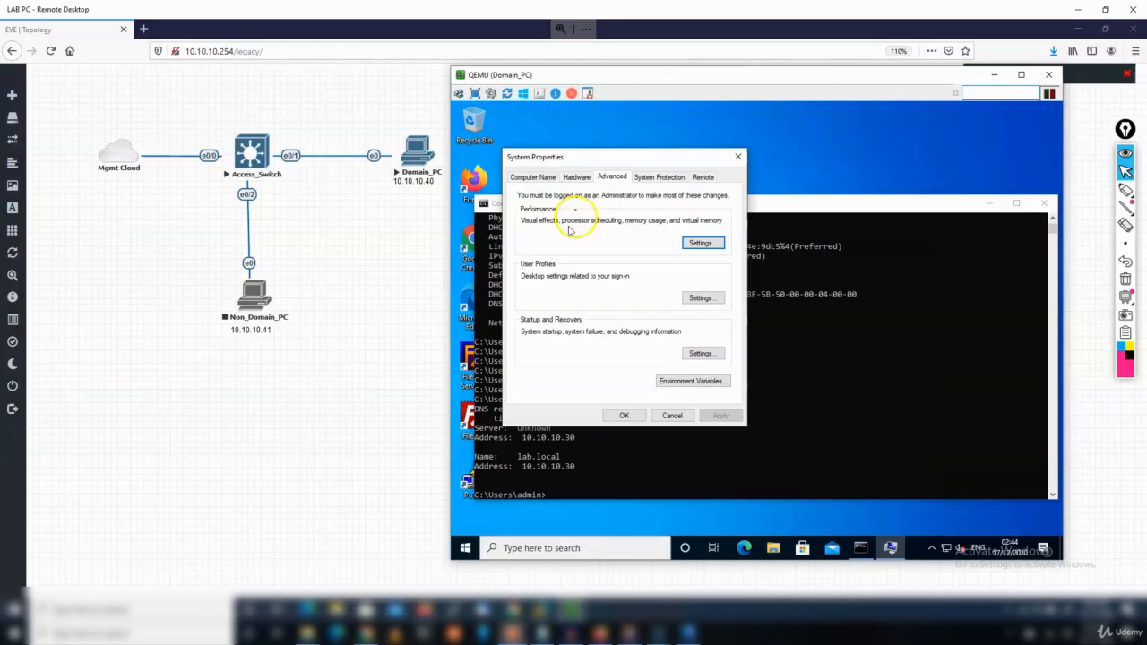
click(531, 177)
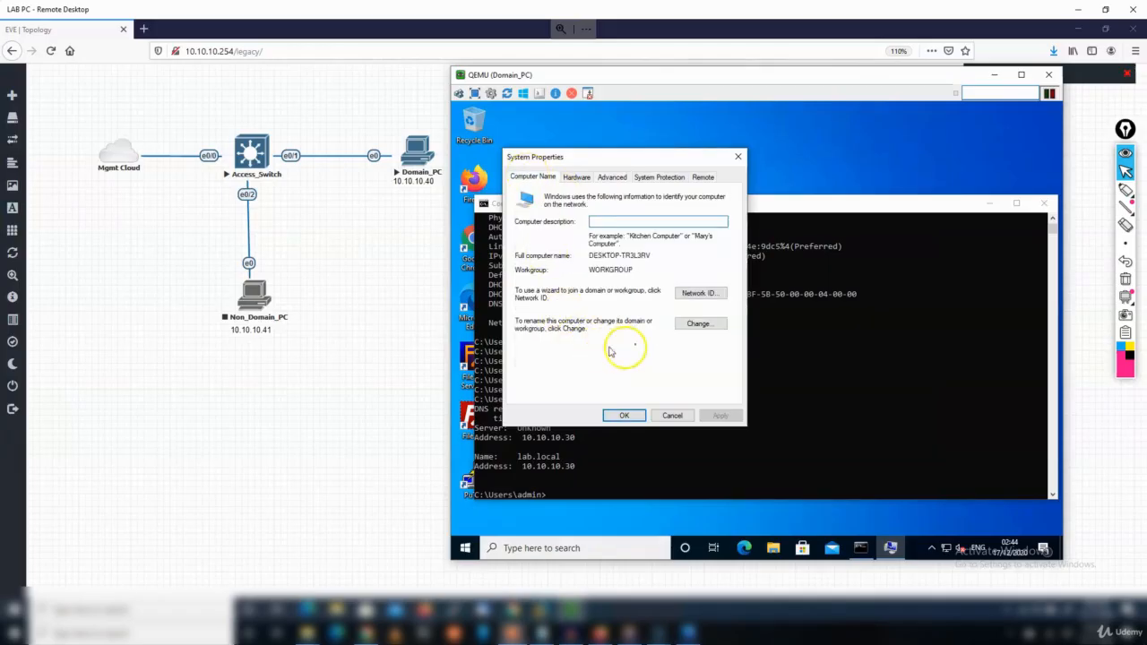
click(700, 325)
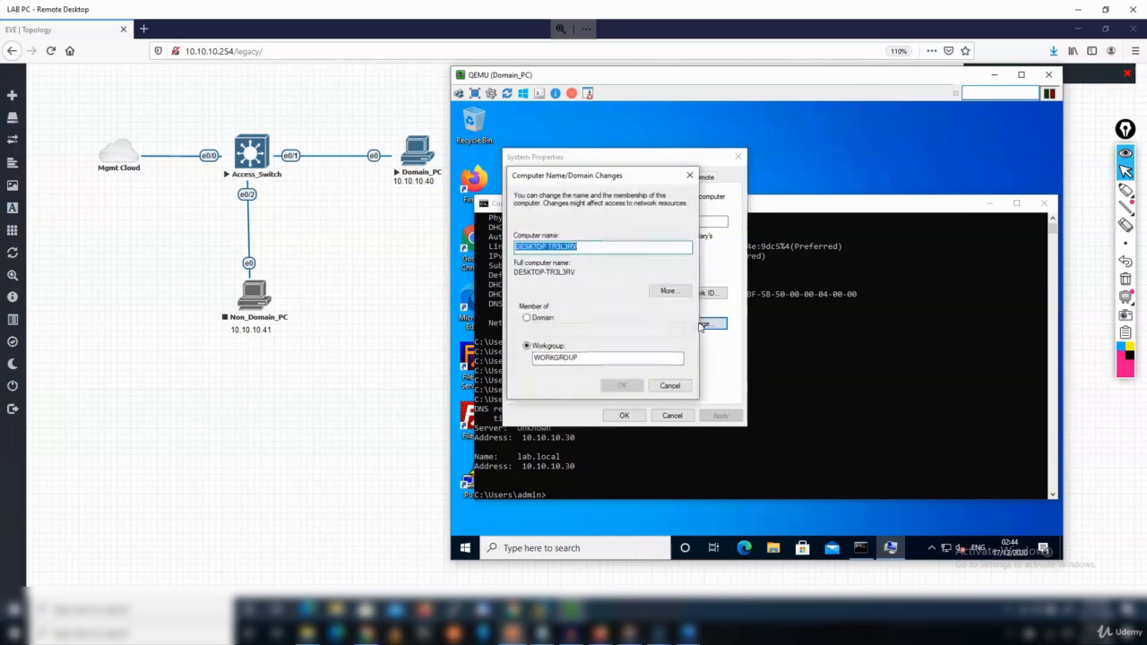
Step: Change the computer's membership from workgroup to the domain lab.local and submit the change
click(549, 323)
click(558, 328)
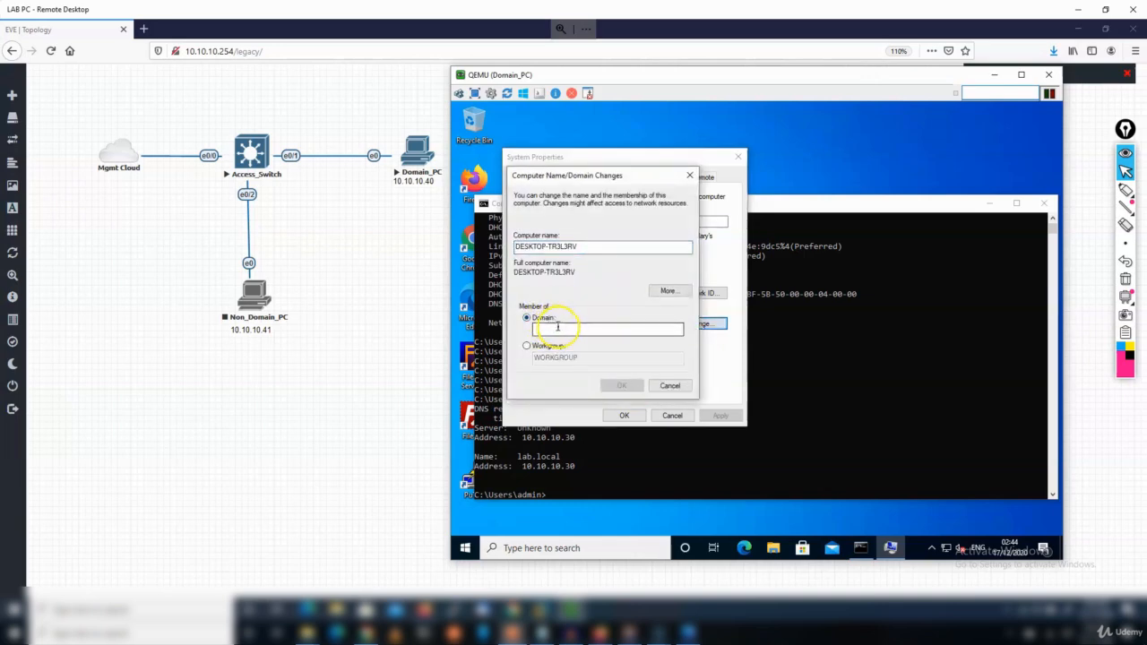
text(l)
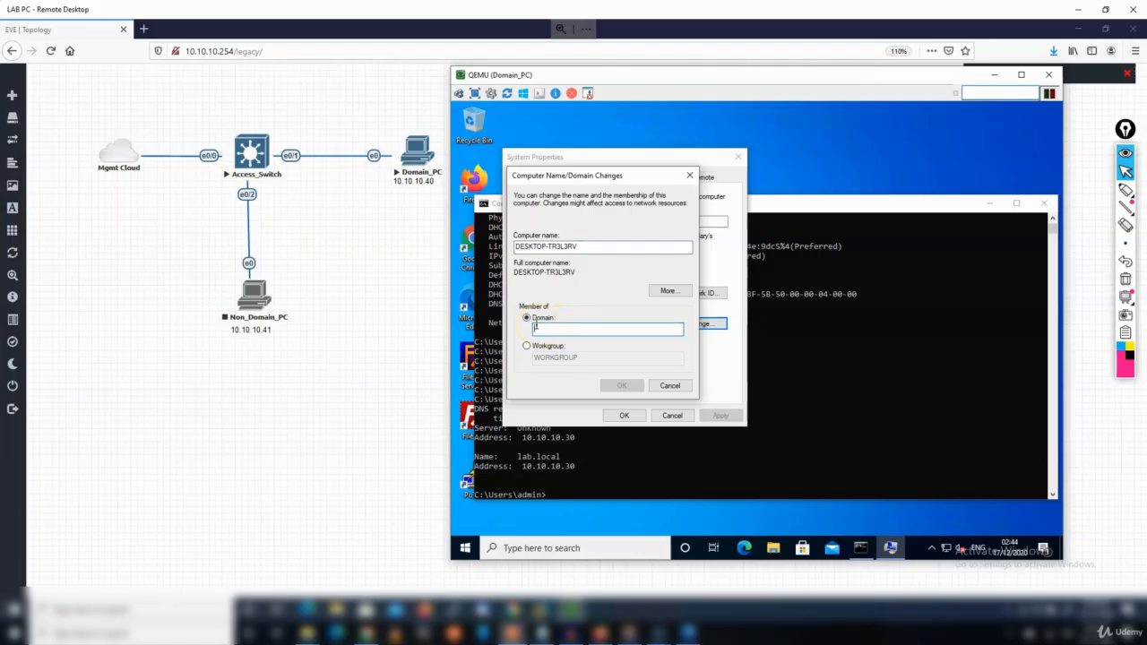
text(ab.loc)
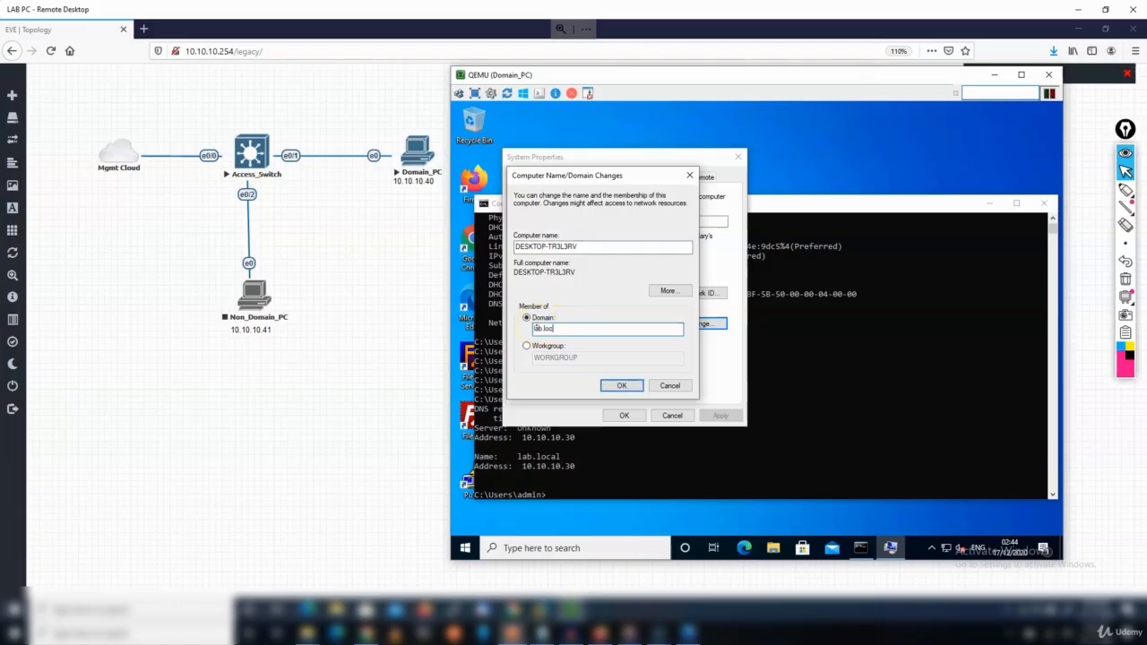
text(al)
click(620, 386)
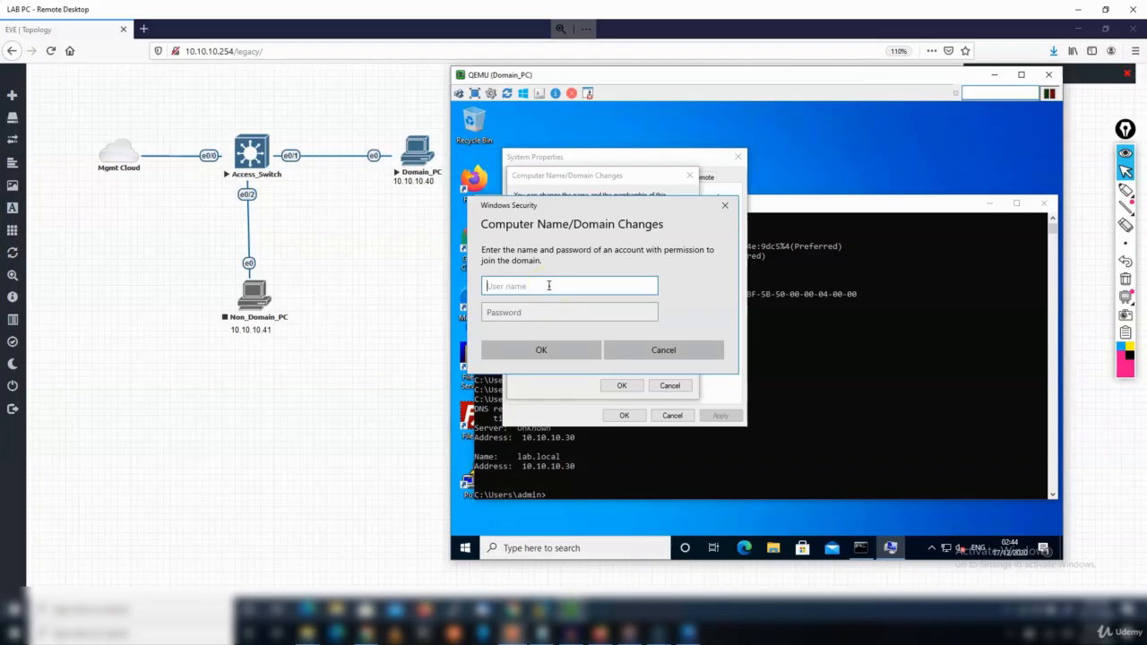
Step: Authorize the domain join with the lab account's domain user name and password, declining Sticky Keys
text(lab")
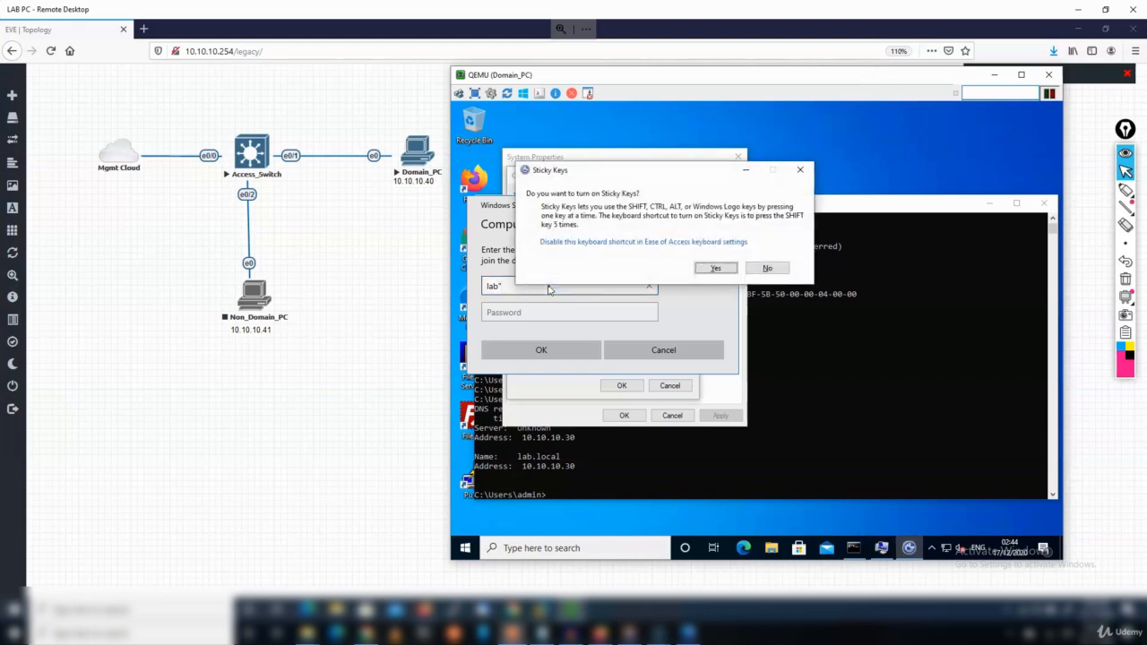
click(767, 269)
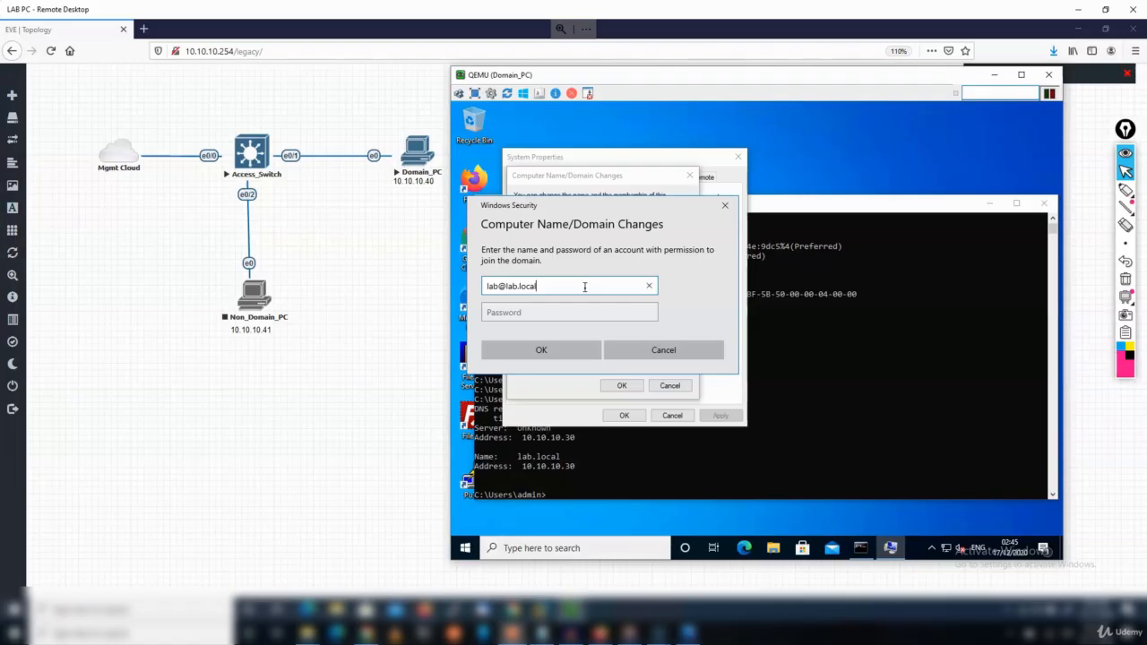
click(588, 314)
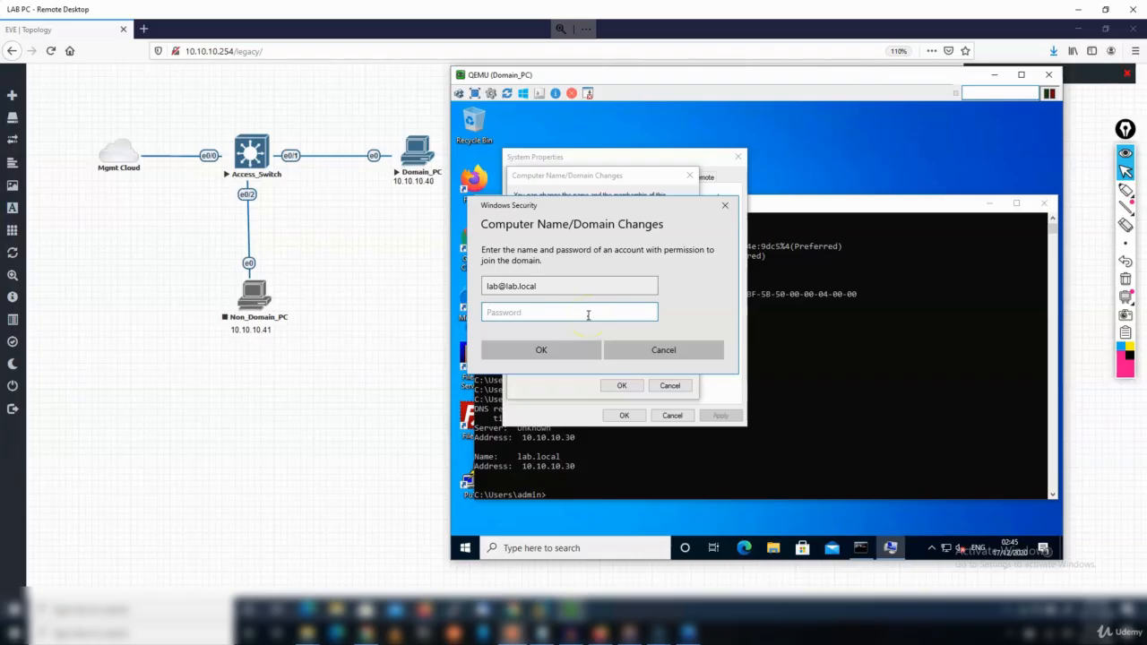
text(•••)
click(568, 354)
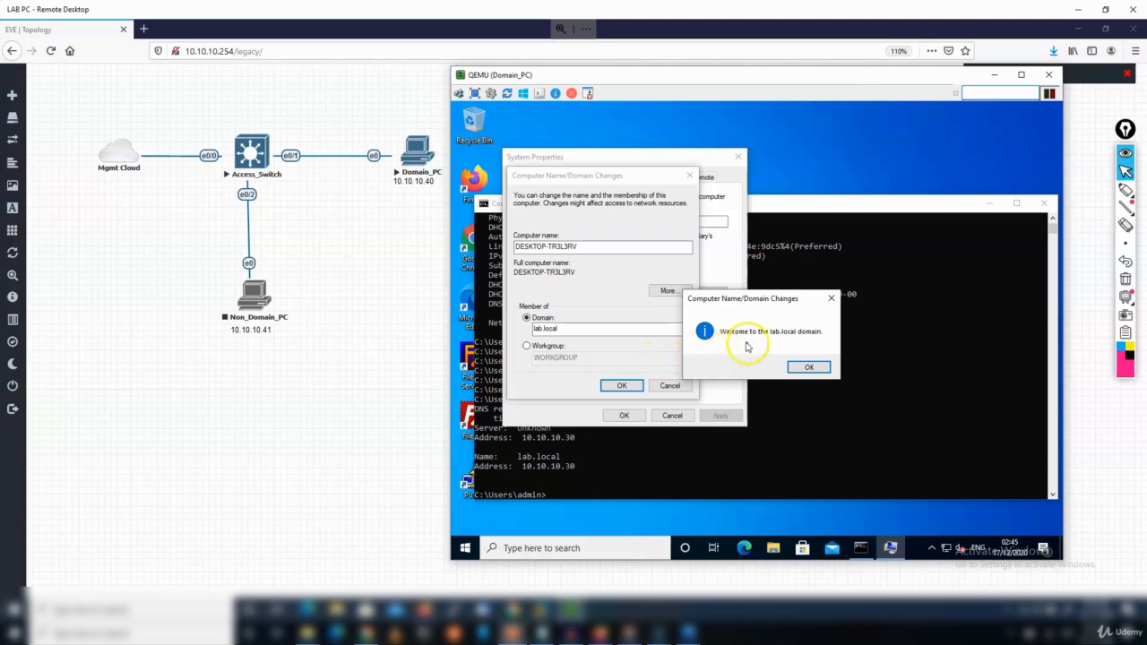
Step: Acknowledge the domain change notices, close System Properties and restart Domain_PC immediately
click(804, 368)
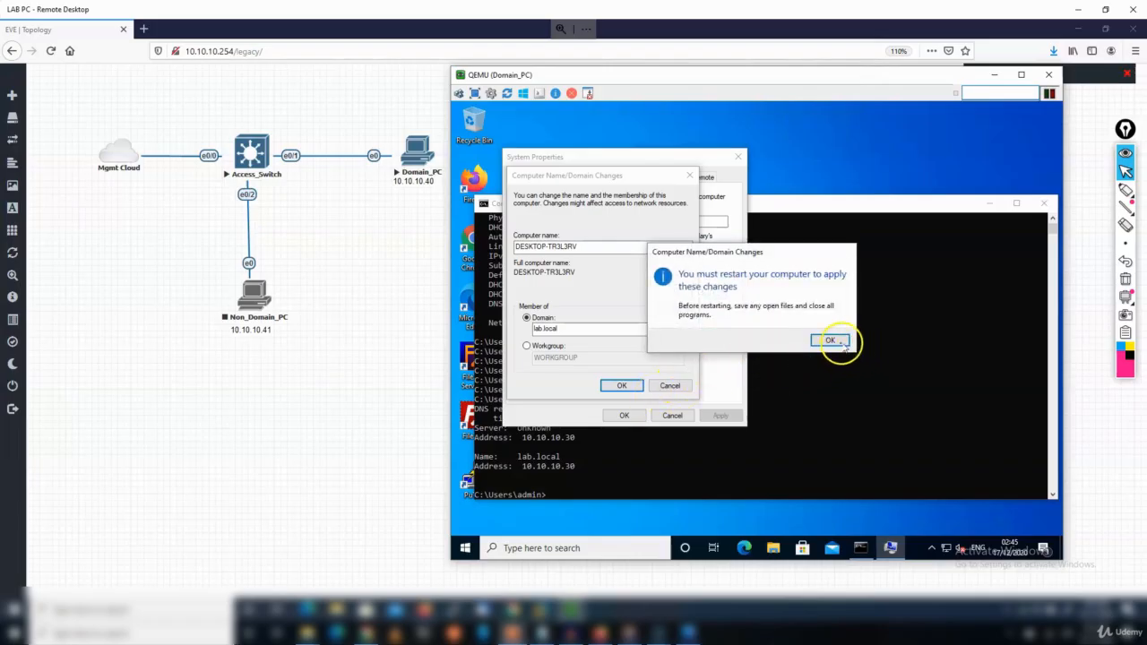
click(831, 341)
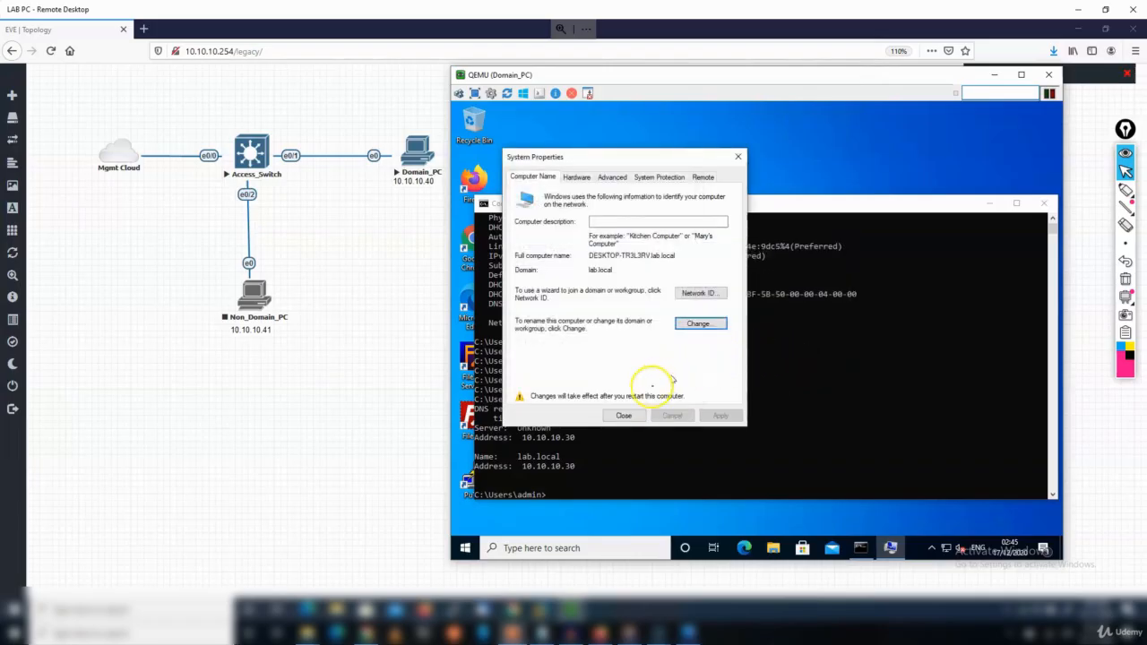
click(620, 416)
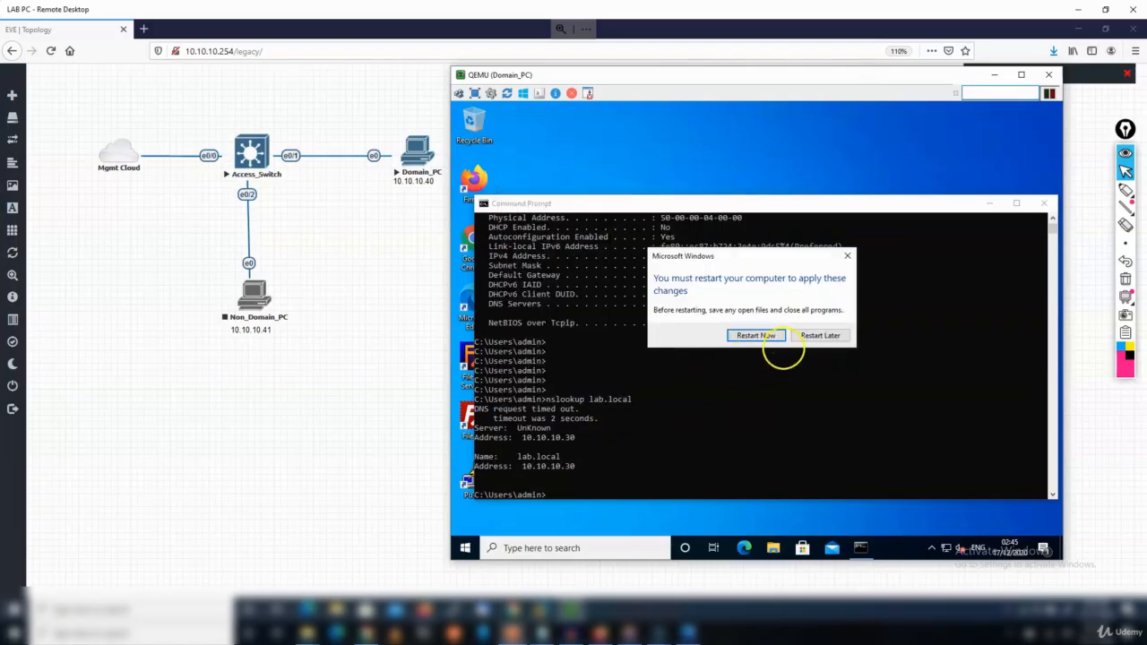
click(756, 336)
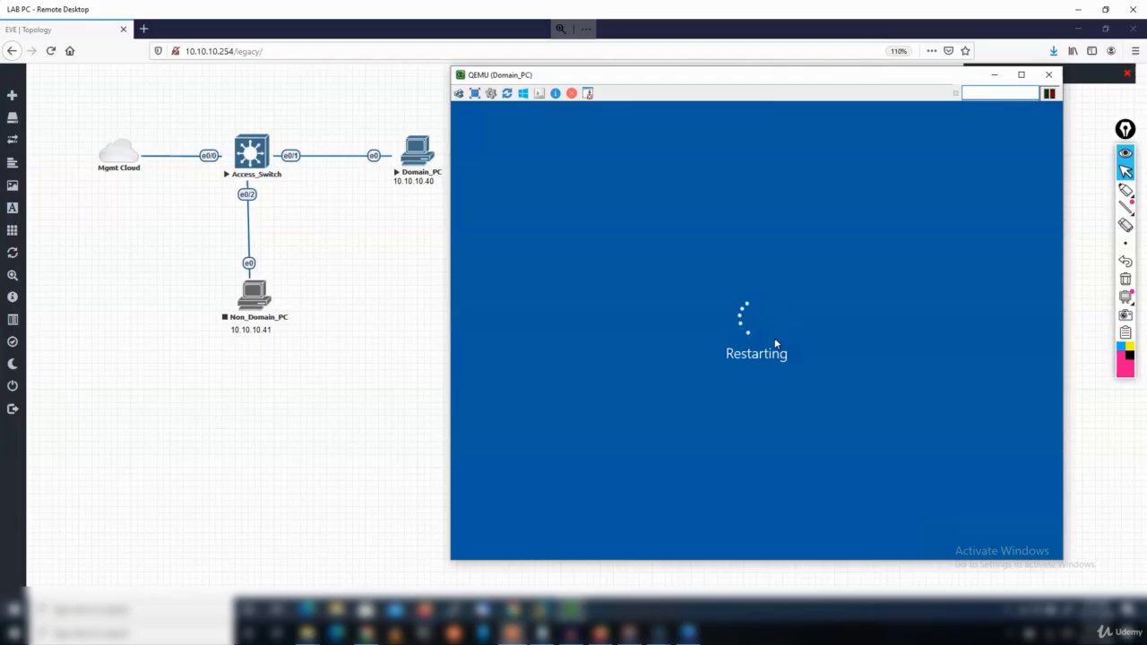
mouse_move(776, 81)
mouse_down()
mouse_move(597, 76)
mouse_move(785, 103)
mouse_move(778, 86)
mouse_up()
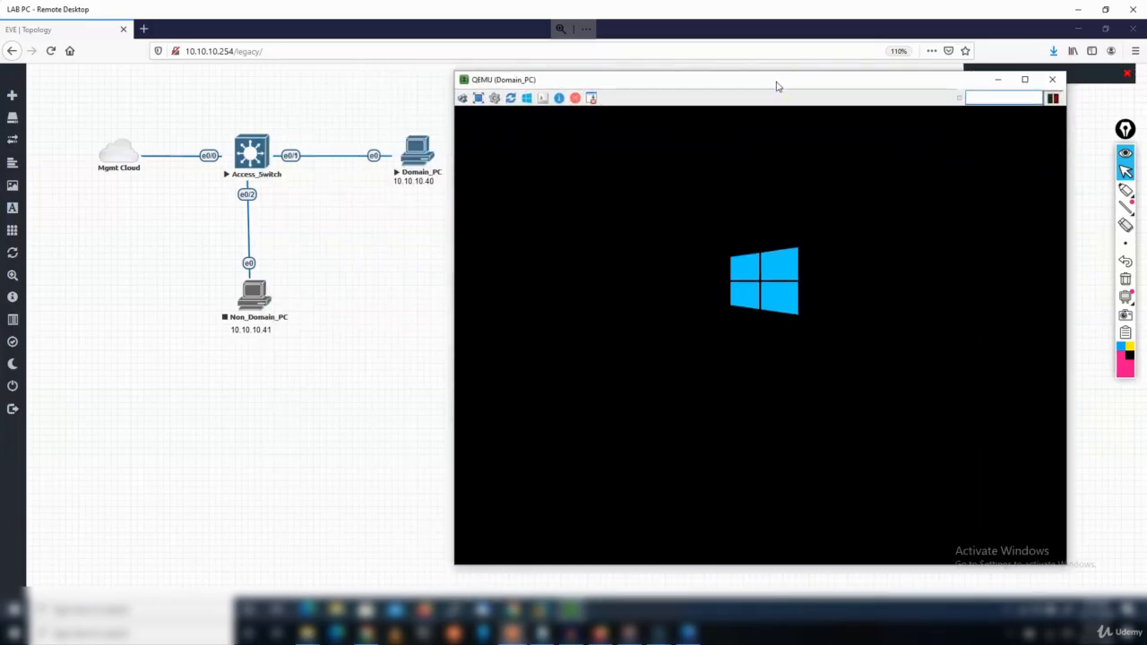
click(1126, 243)
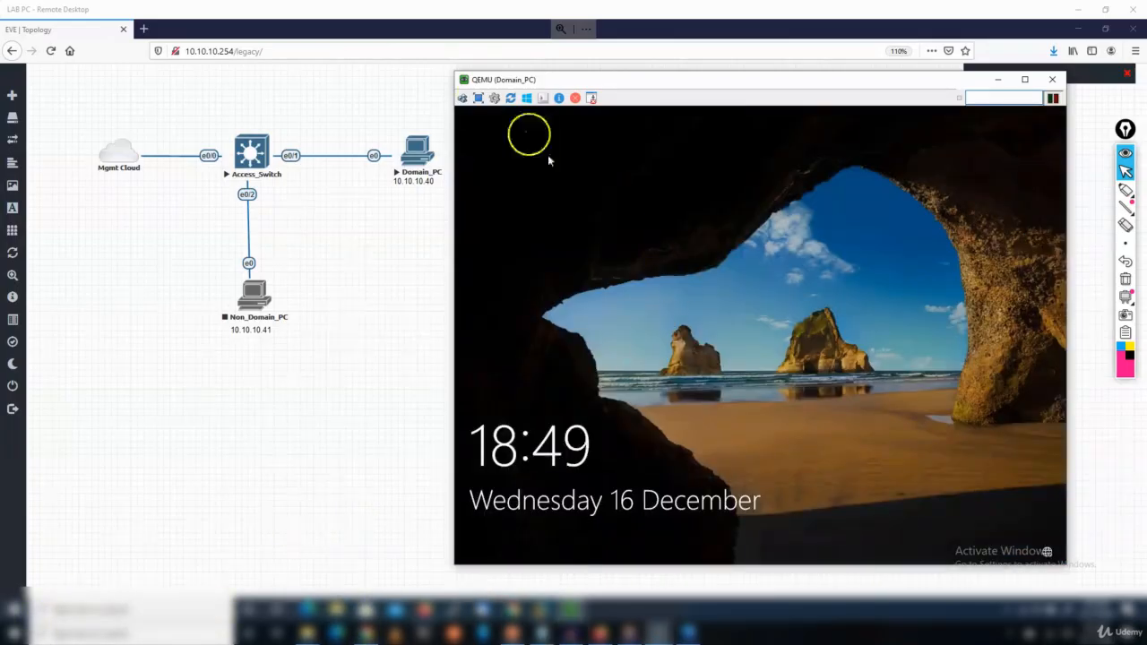
Step: Unlock the sign-in screen and sign in as another user with user1's lab.local domain user name and account password
click(462, 98)
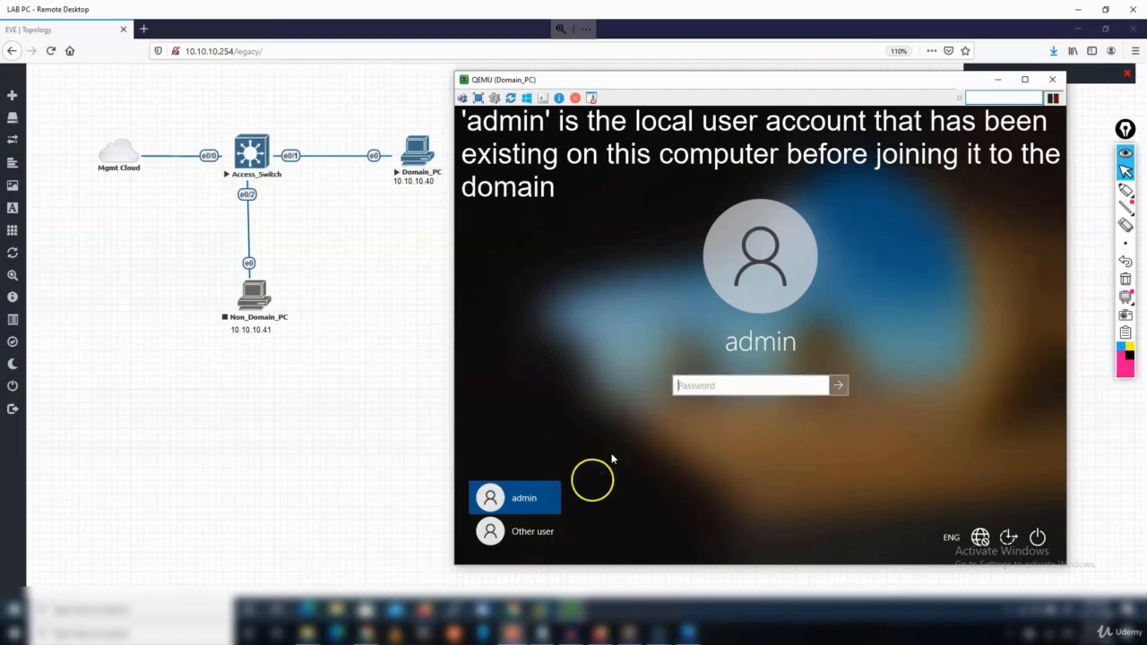
click(524, 533)
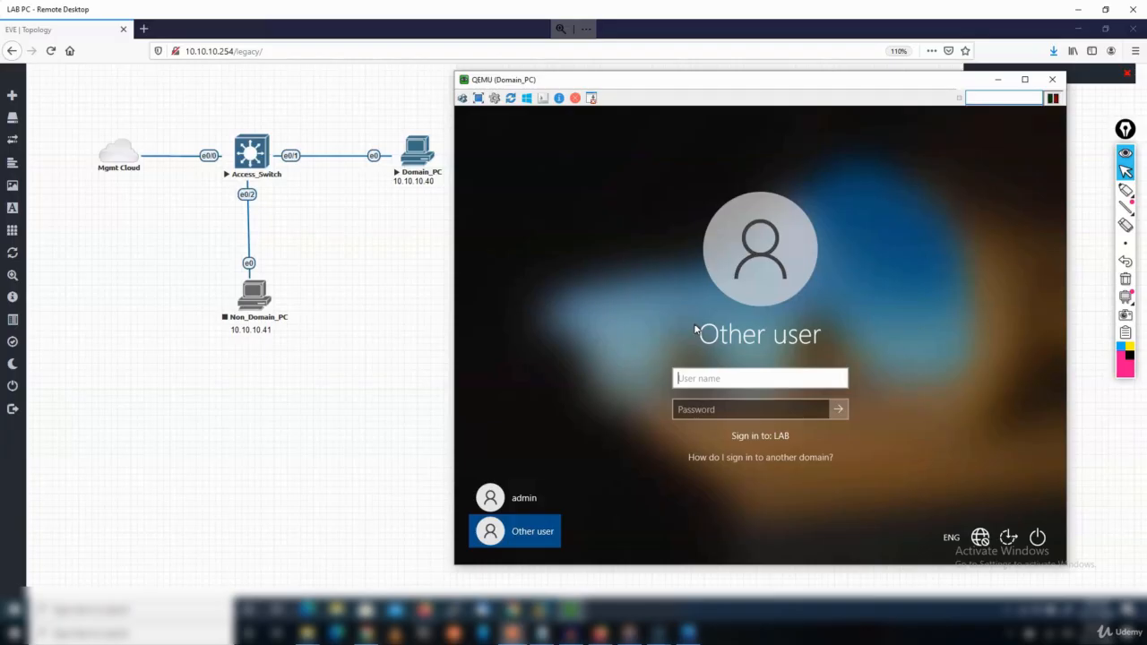
text(user1)
key(Tab)
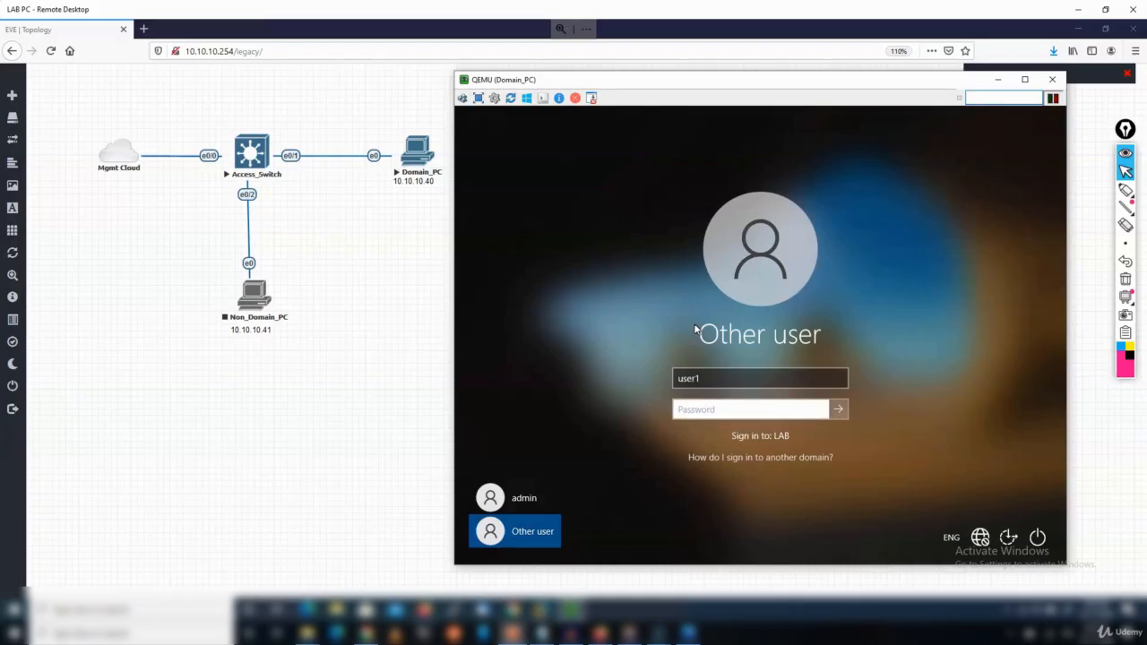
text(P)
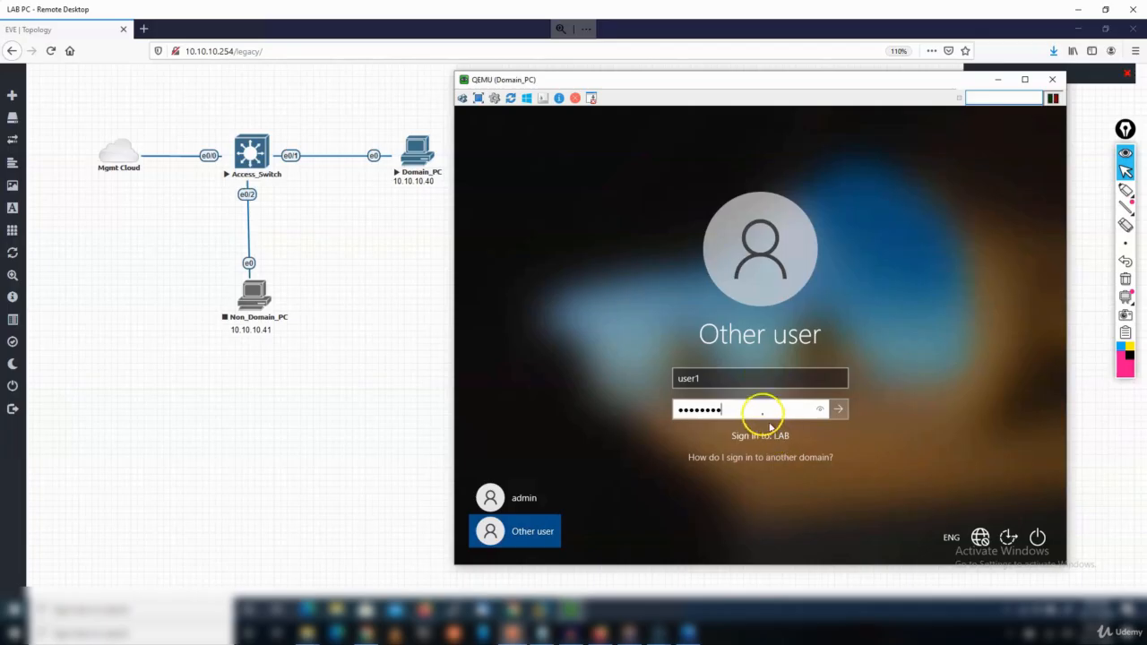
click(719, 376)
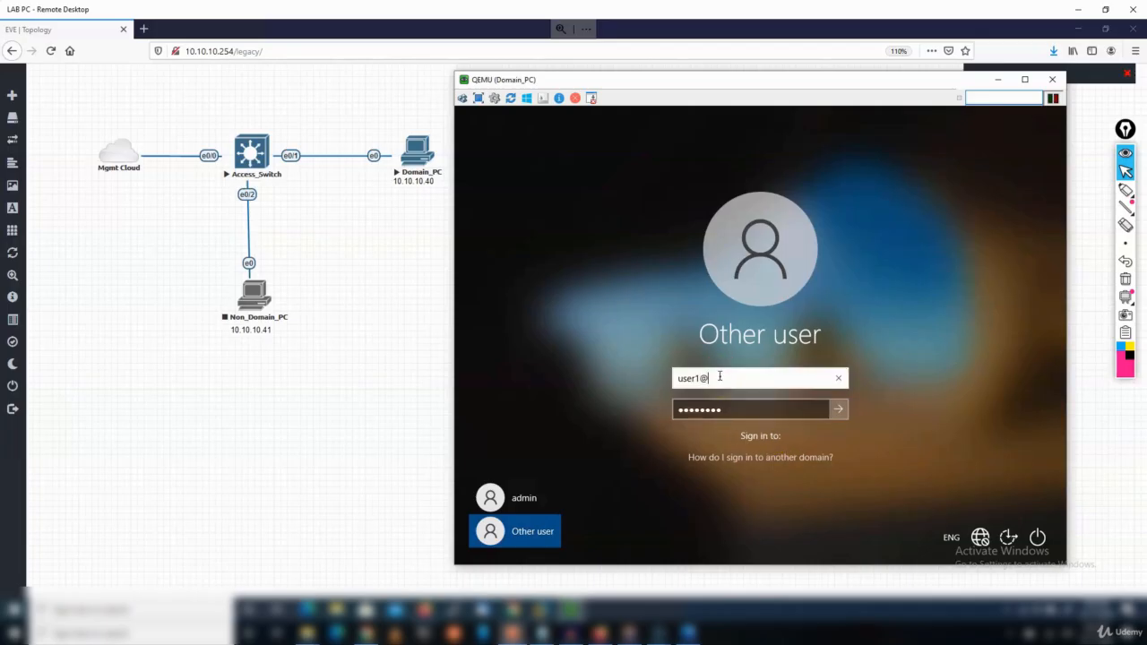
text(@lab.local)
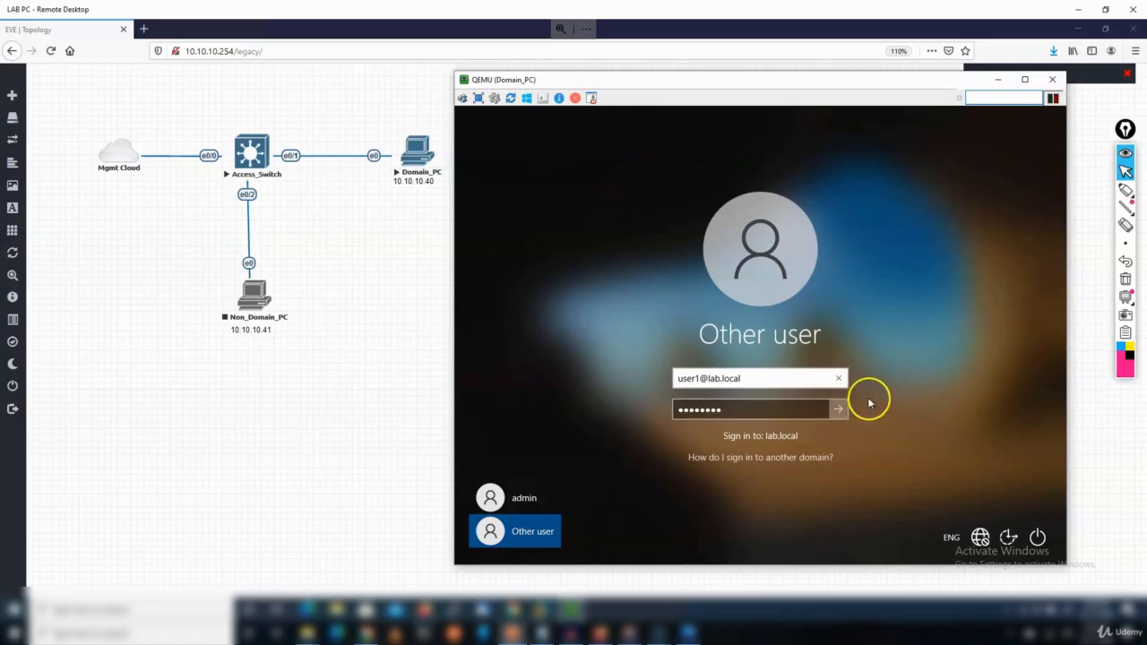
click(838, 409)
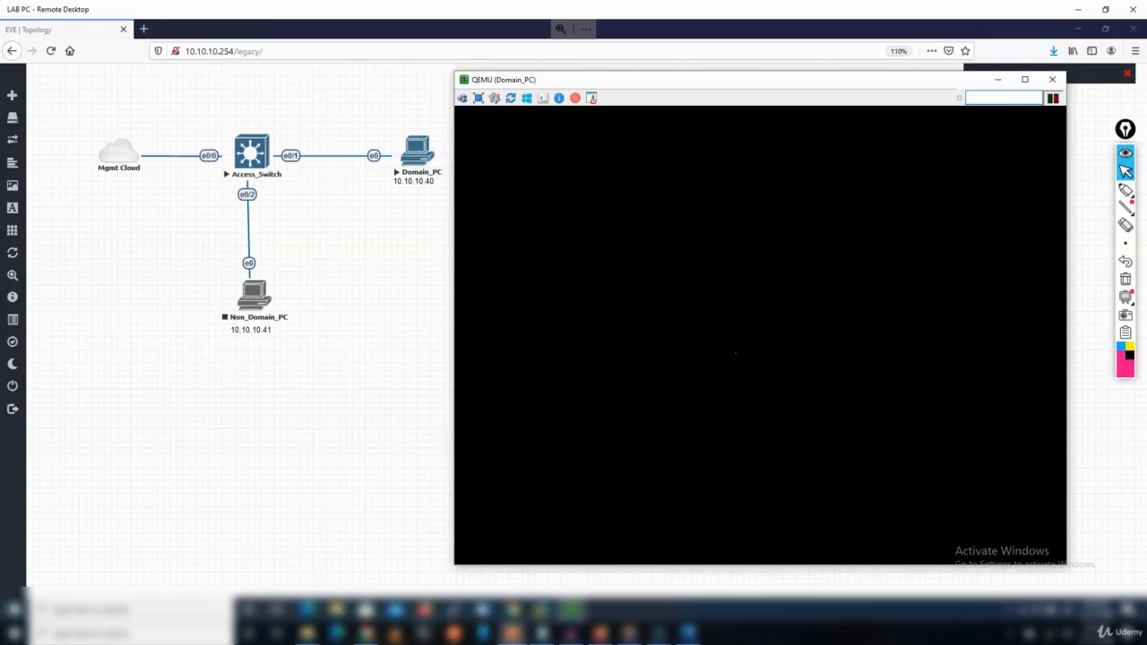
Step: Switch to the Win2k12 server and examine the lab.local Computers container for the joined workstation, widening the Name column
click(538, 610)
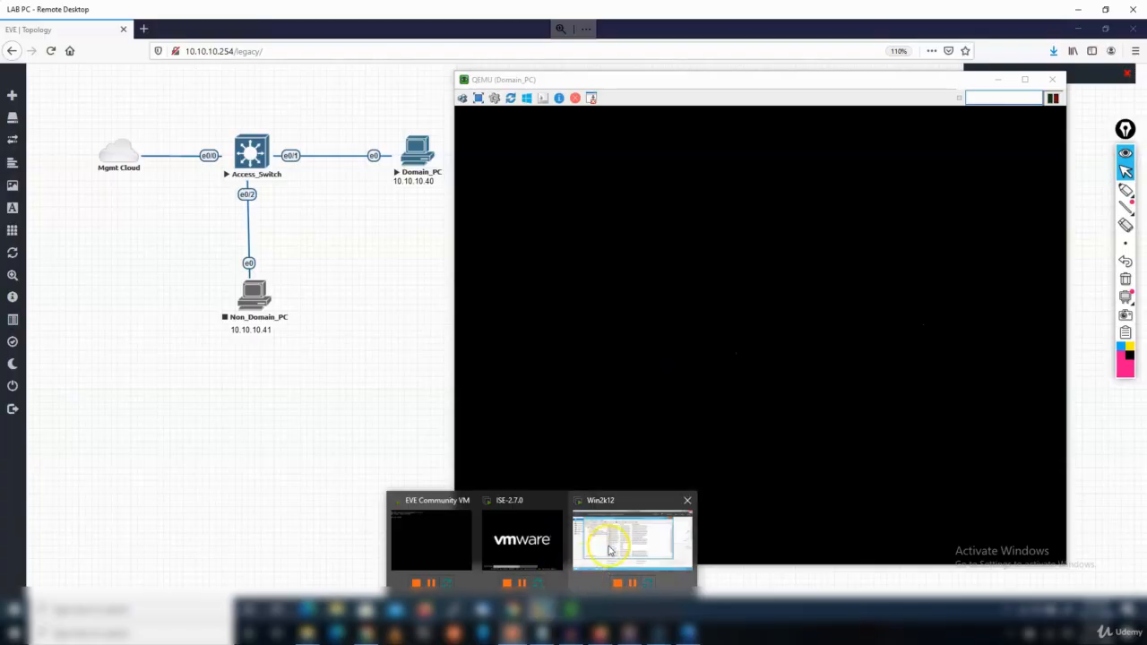
click(616, 560)
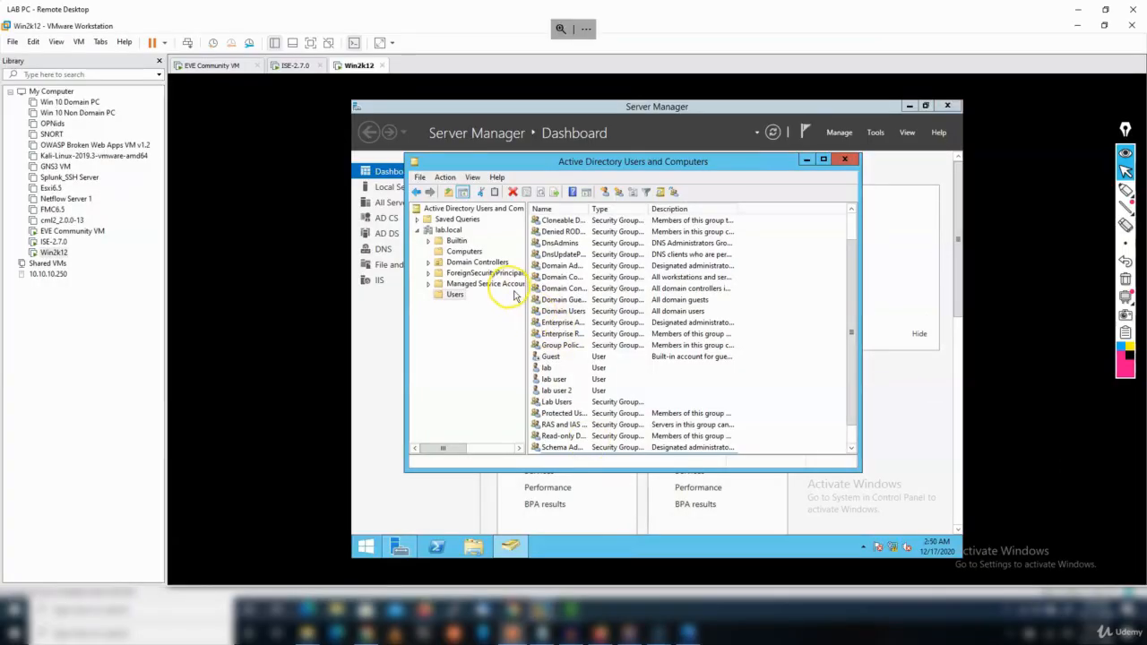
click(464, 252)
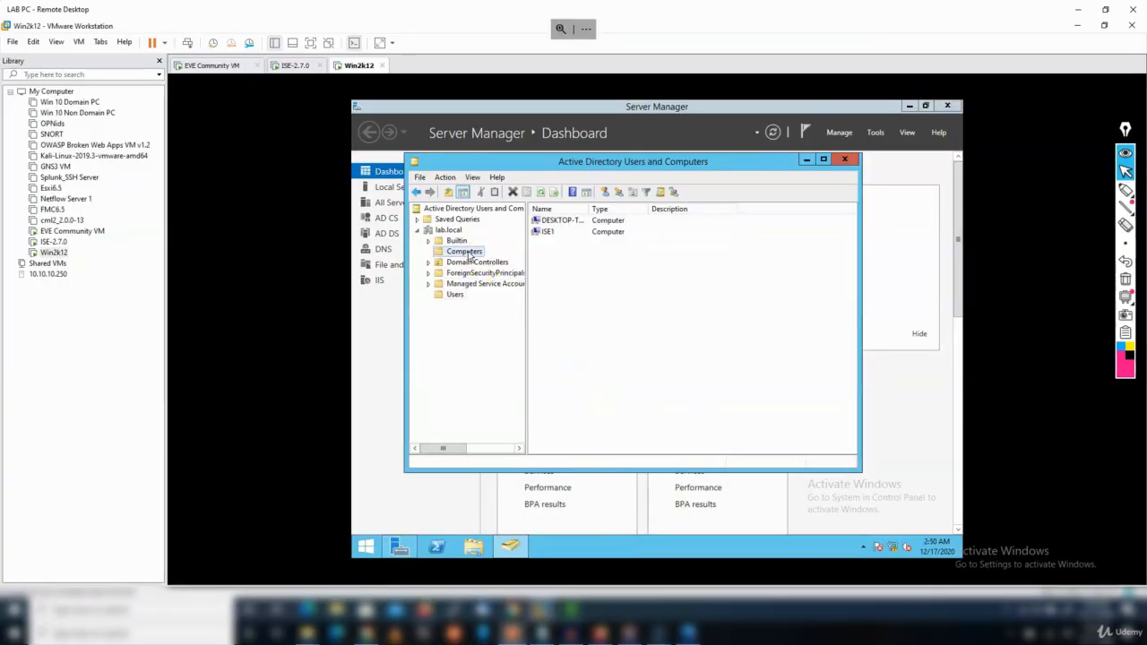
click(572, 222)
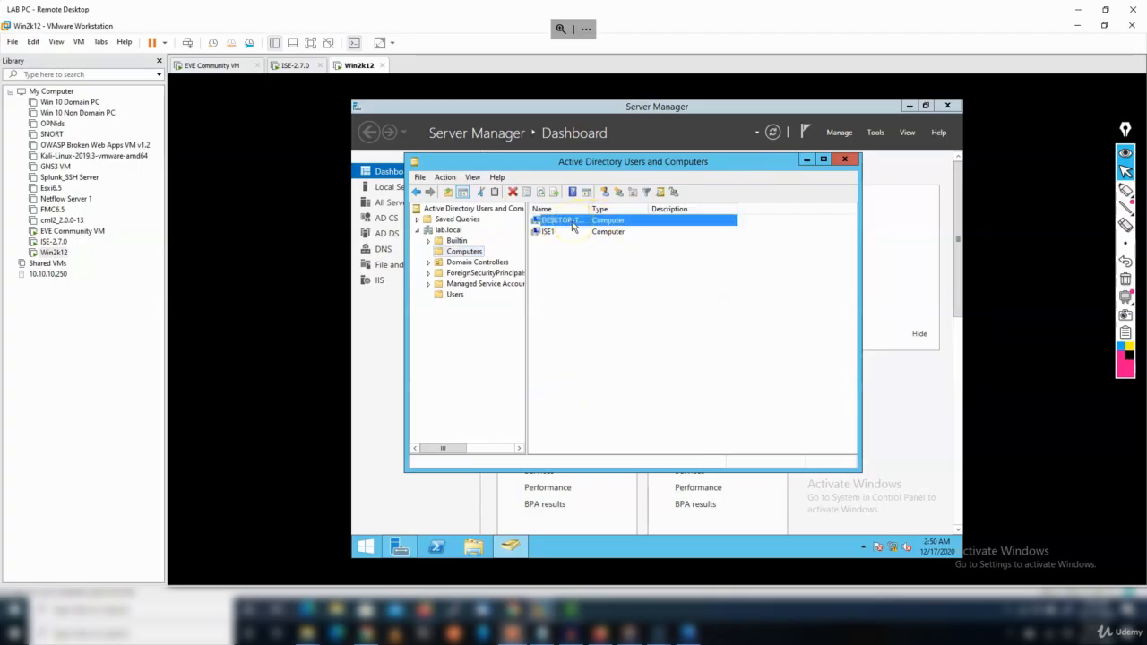
click(584, 212)
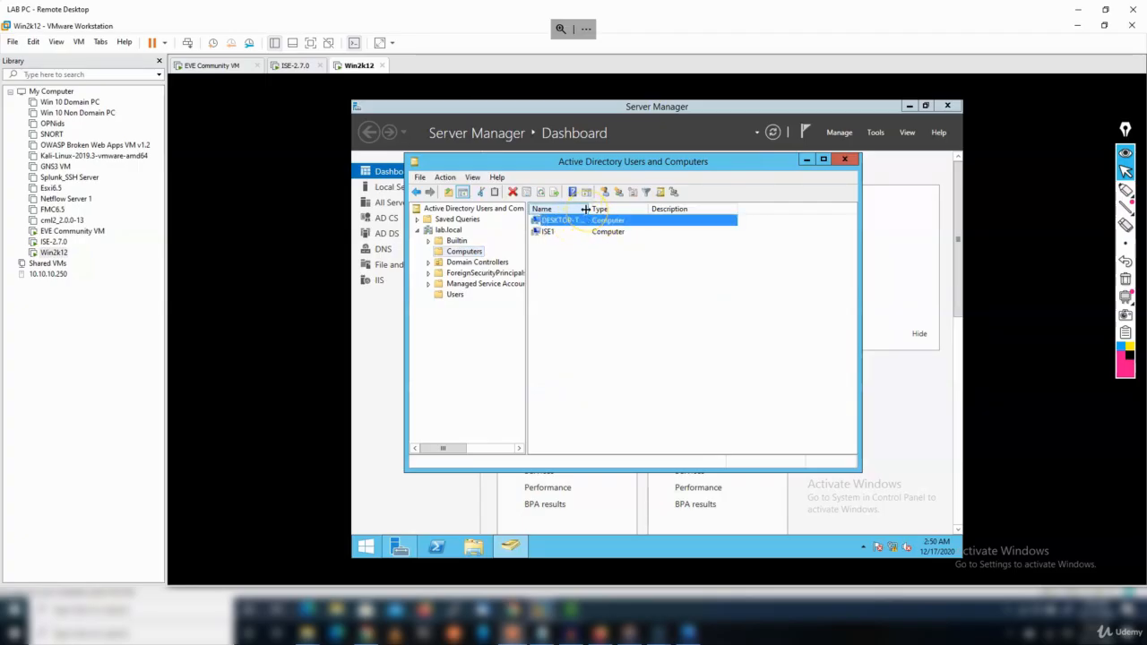
drag(587, 209, 642, 211)
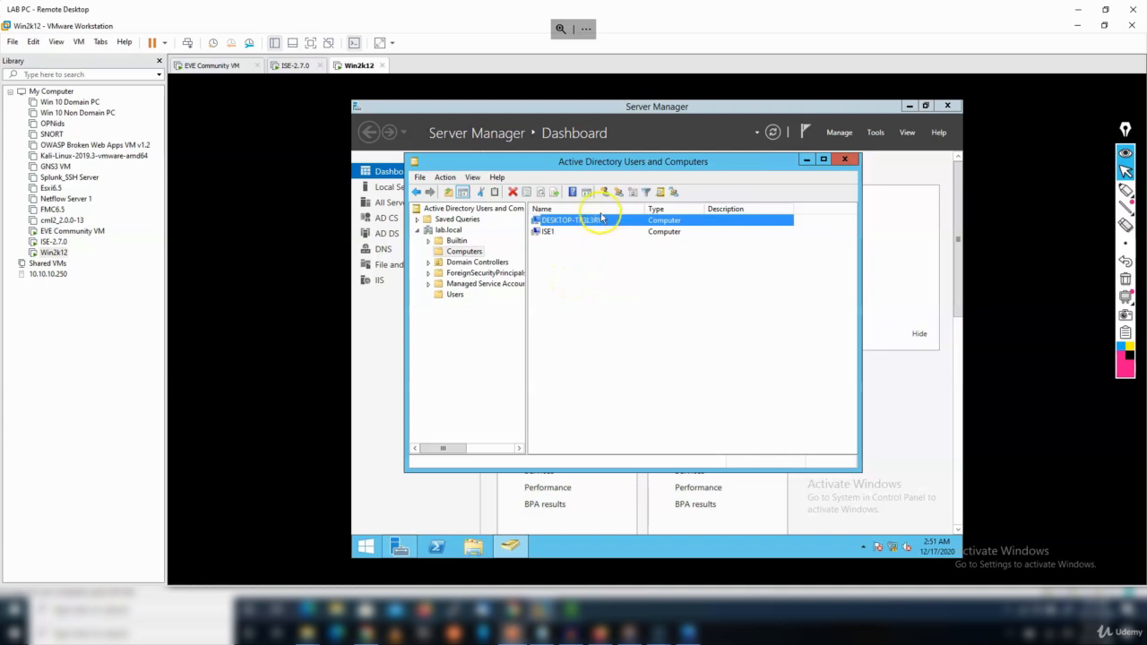
click(542, 235)
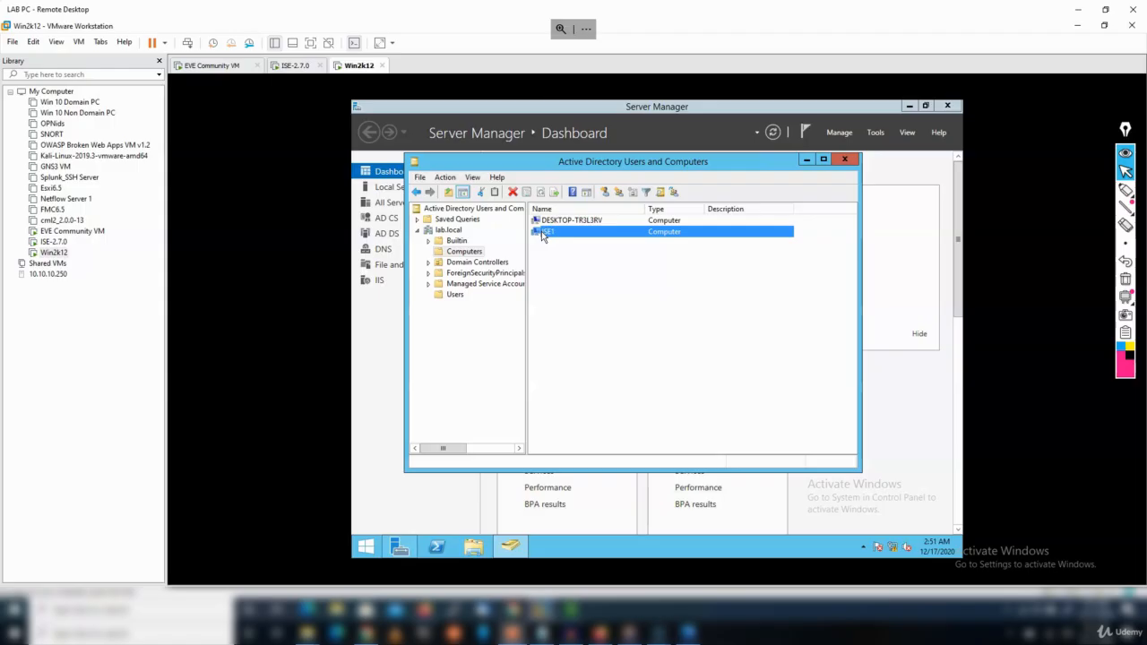
Step: Select the DESKTOP-TR3L3RV computer object, switch back to Domain_PC and open its System information through Control Panel's System and Security category
click(543, 223)
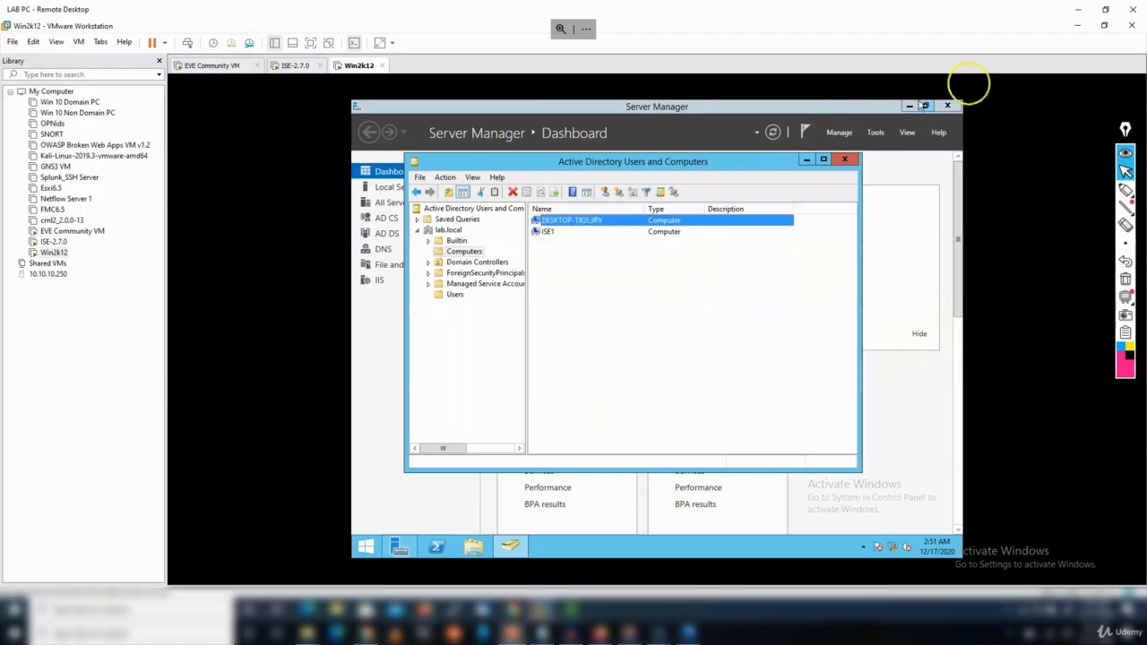
click(1077, 25)
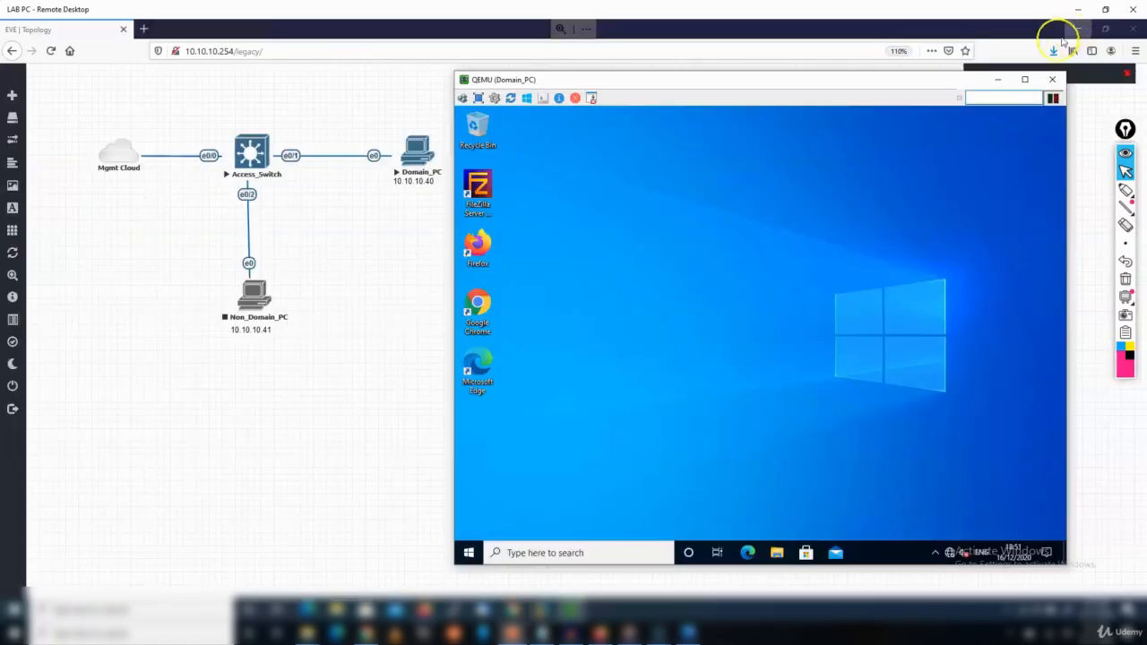
click(607, 557)
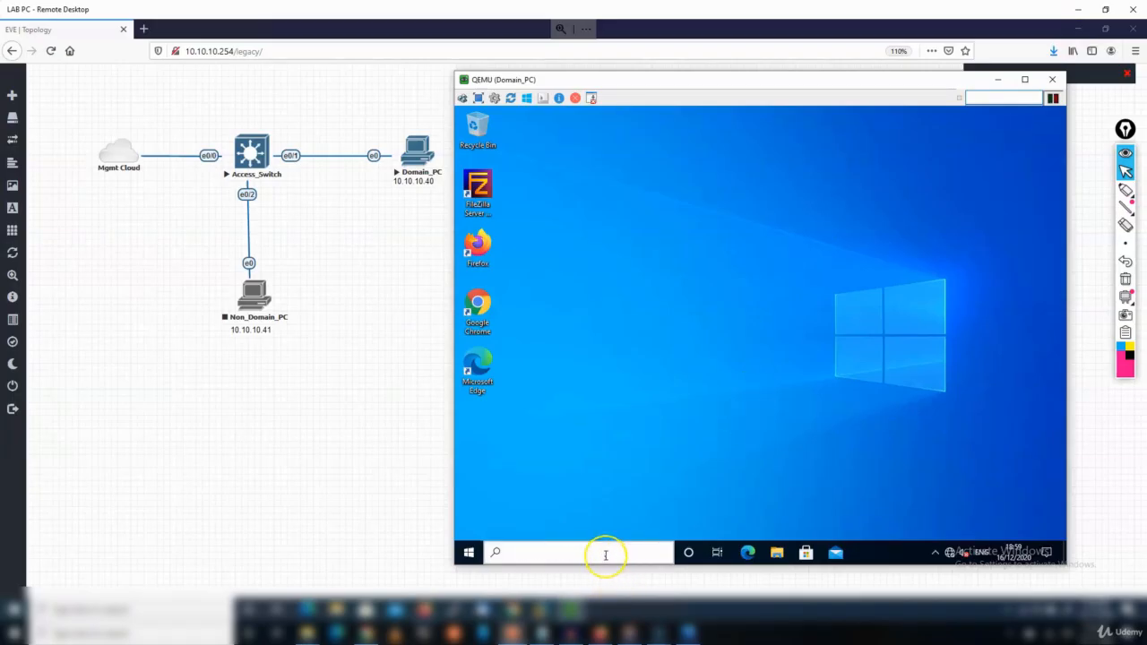
text(control)
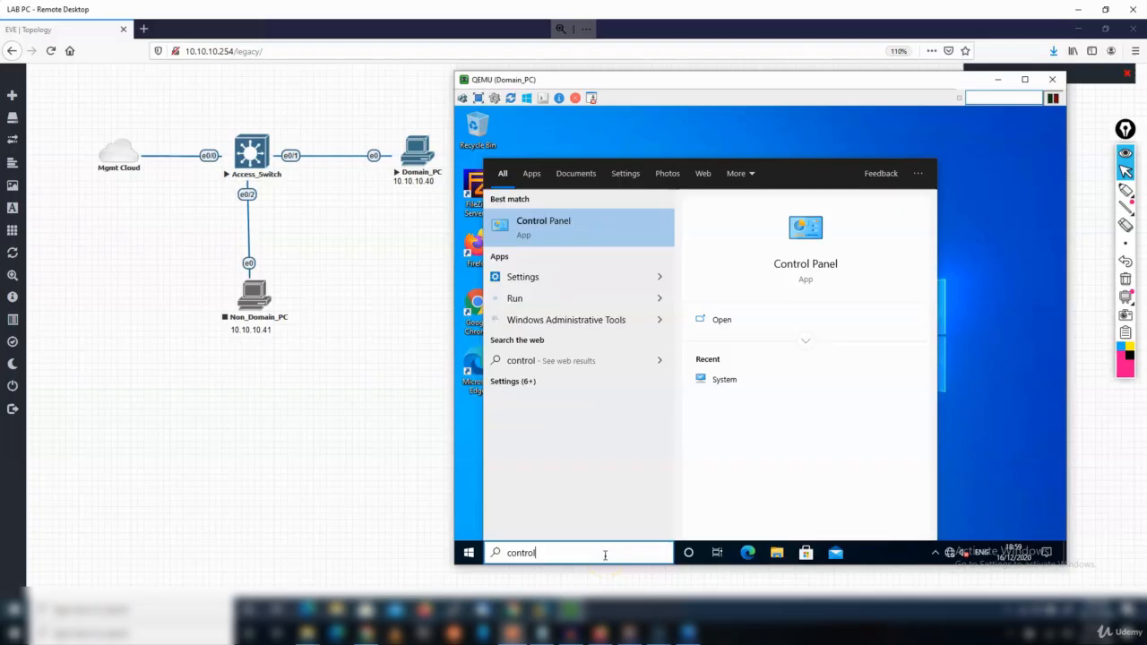
key(Escape)
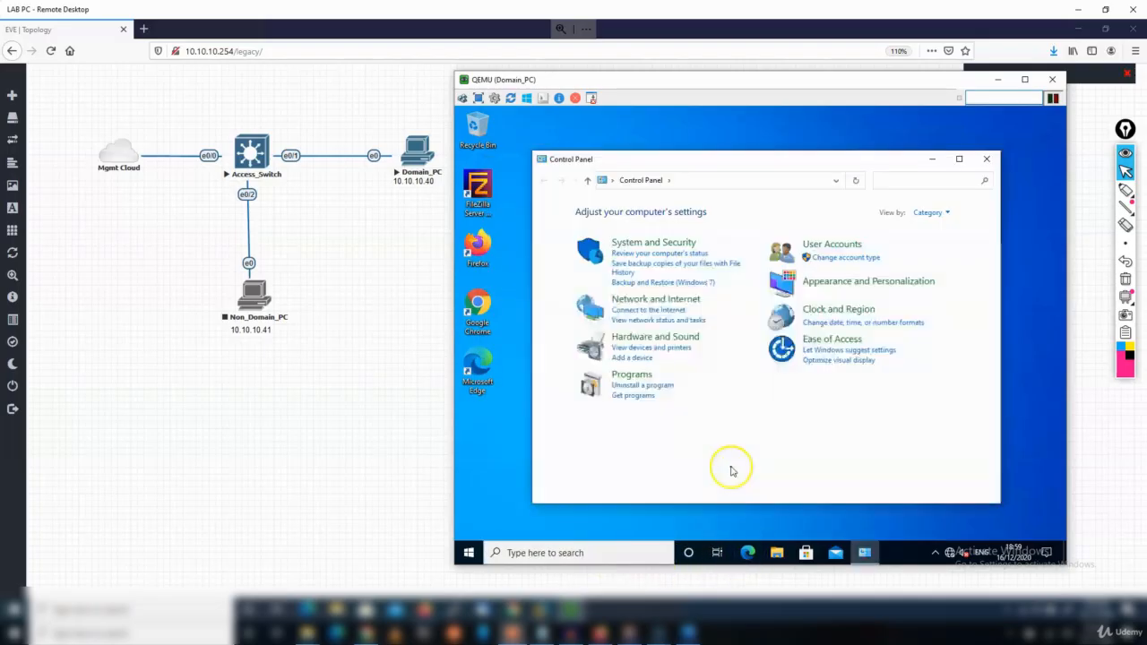
click(647, 249)
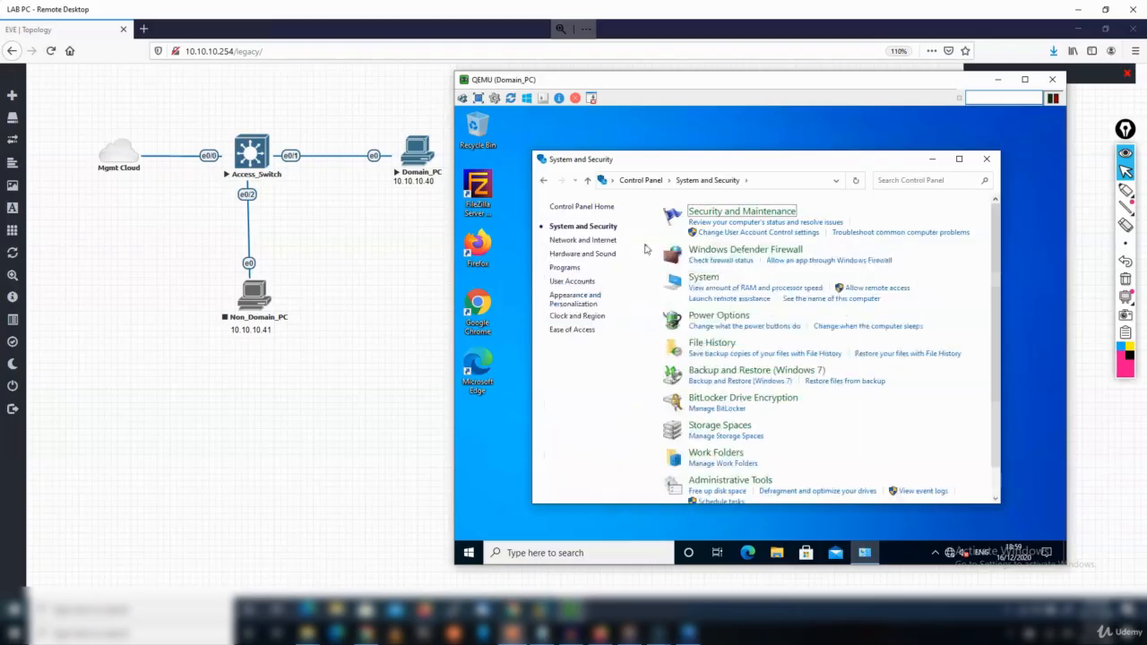
click(700, 281)
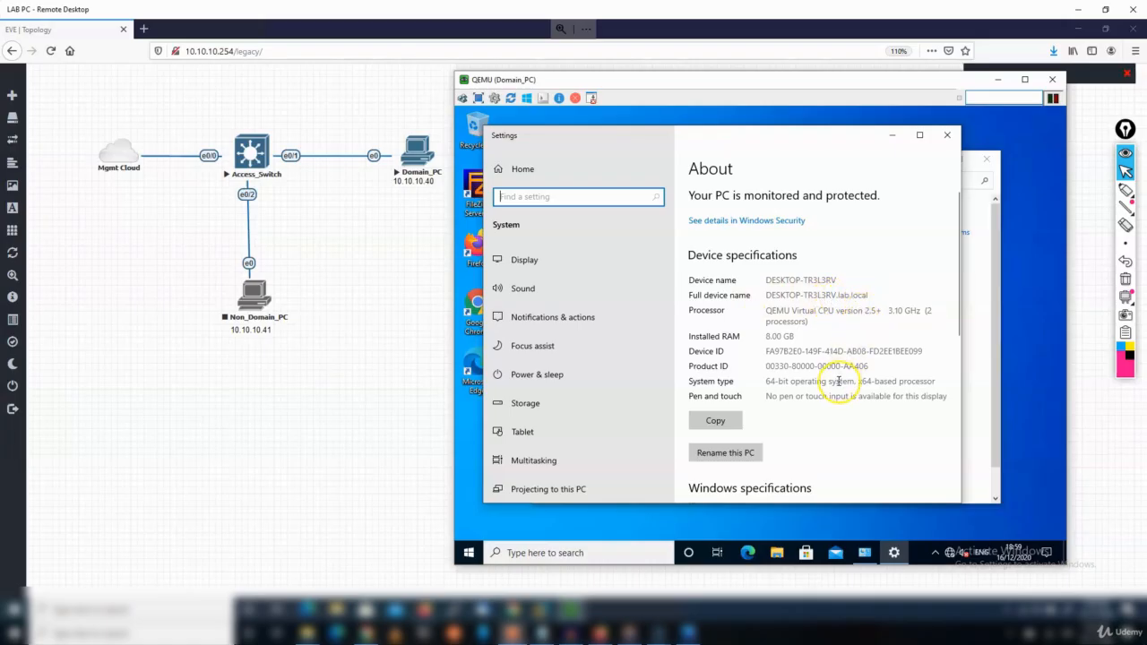
Step: Open the advanced system settings, authorizing with the lab account's domain user name and password, and view the computer name and domain details
scroll(839, 384, down, 5)
scroll(838, 383, down, 3)
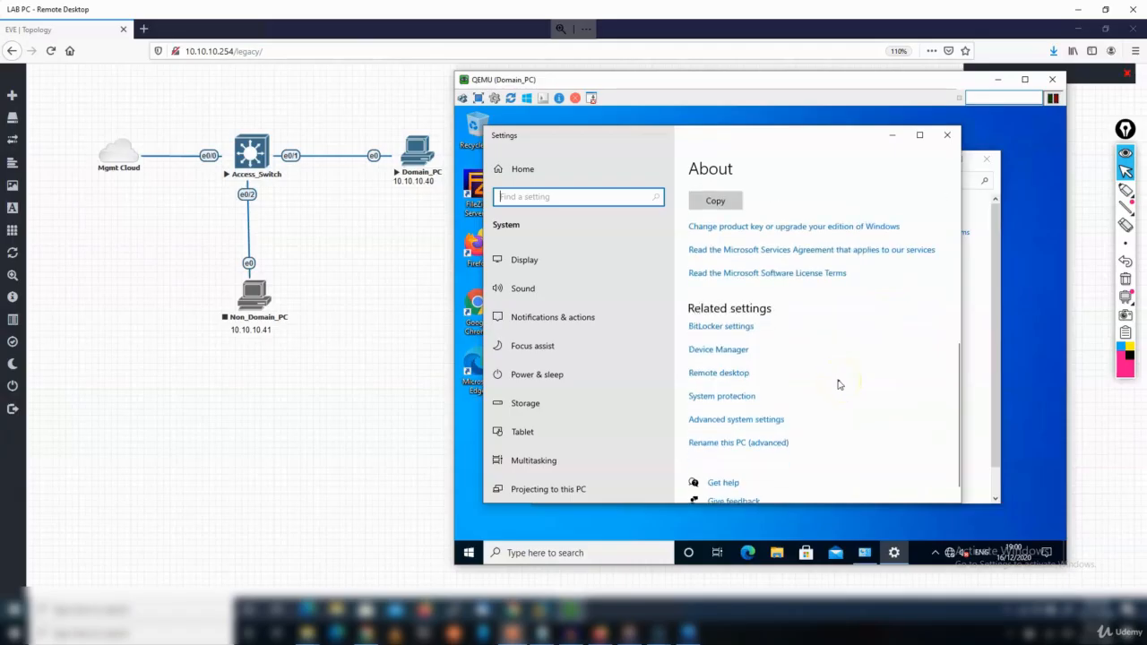
click(731, 420)
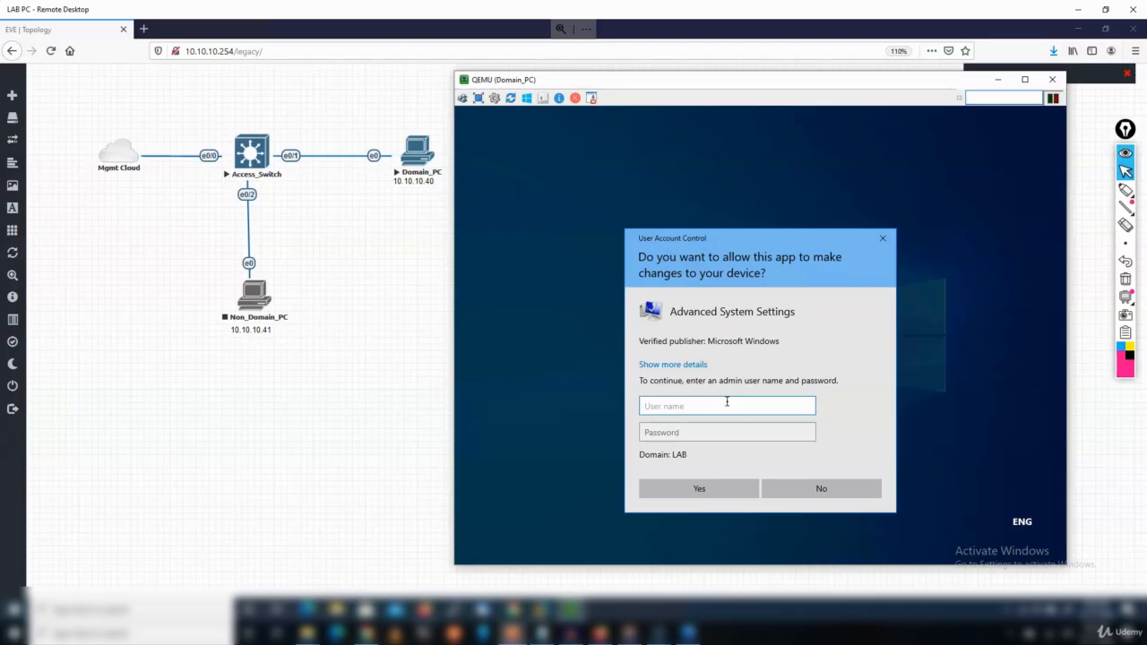
text(la)
text(b@lab.local)
key(Tab)
text(P)
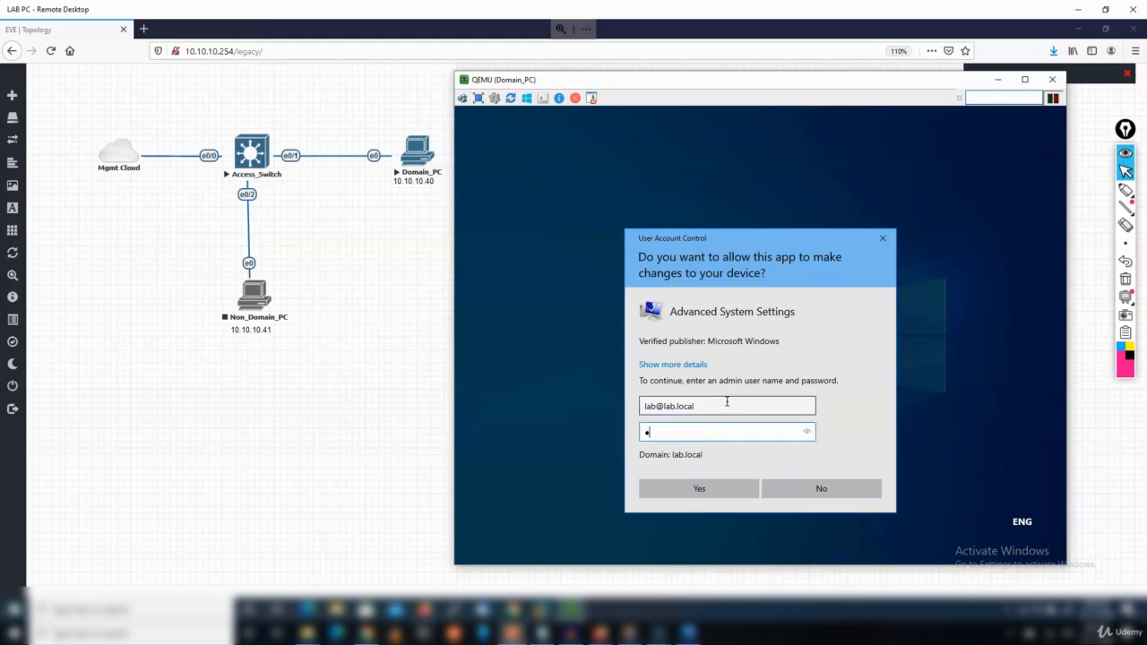
text(assword)
key(Return)
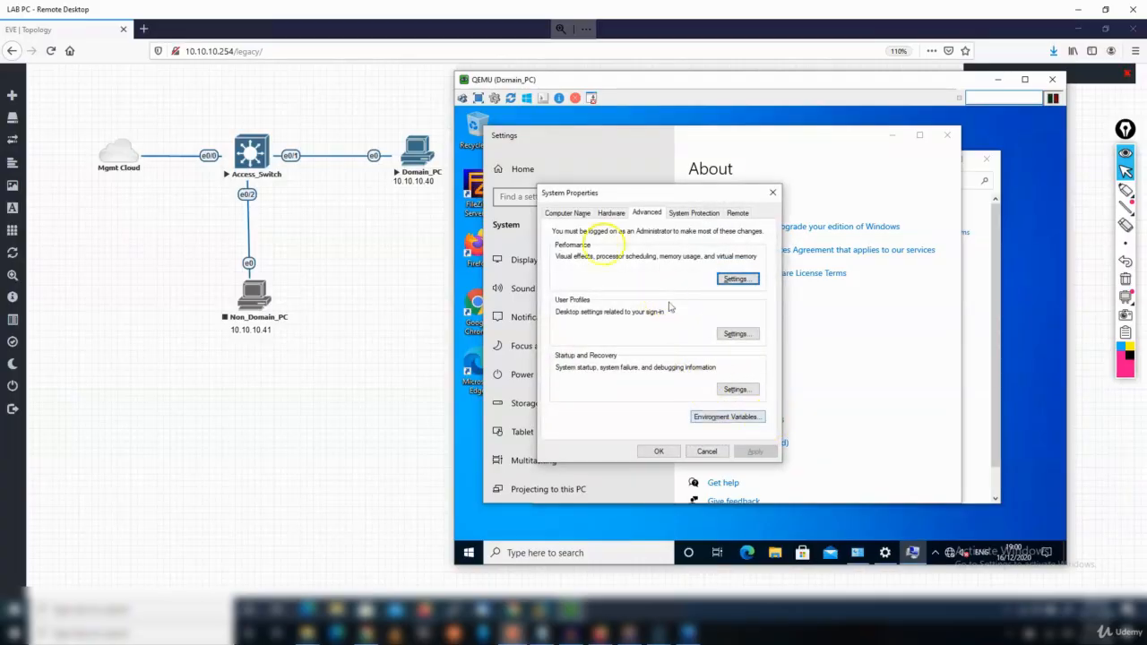
click(556, 215)
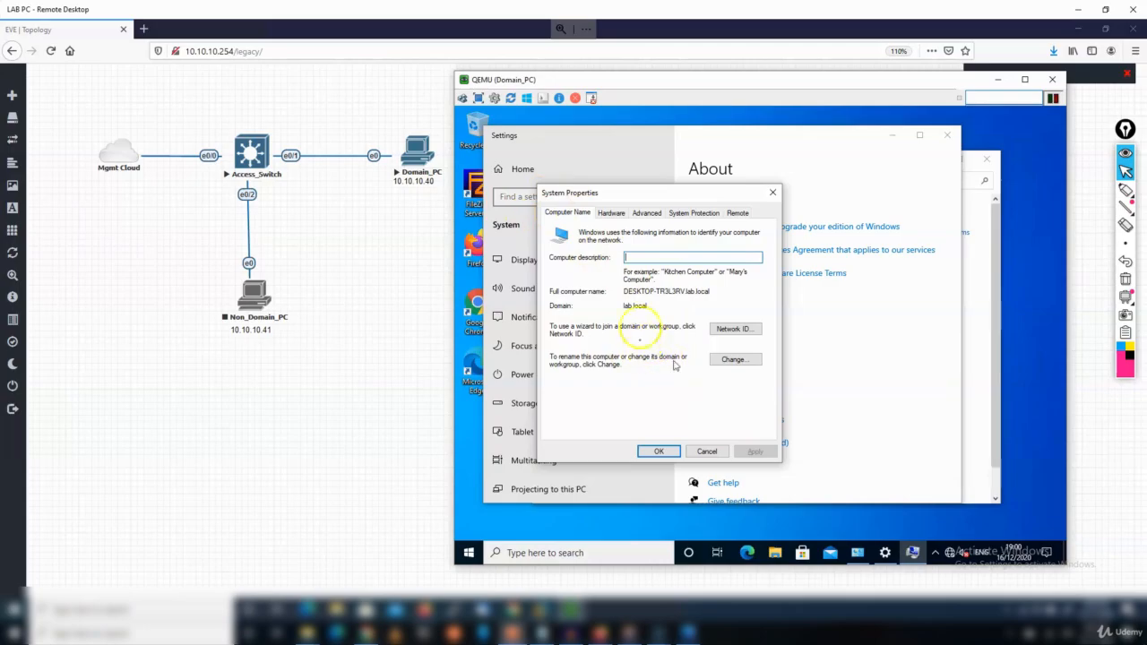